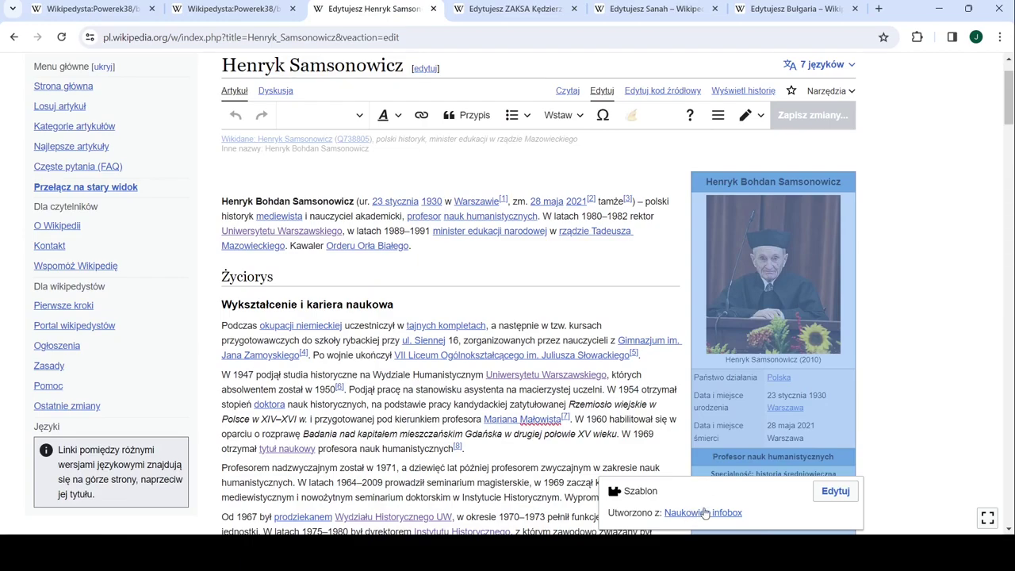
Close the Samsonowicz, ZAKSA, Sanah and Bulgaria edit tabs.
left_click(433, 9)
left_click(433, 8)
left_click(433, 9)
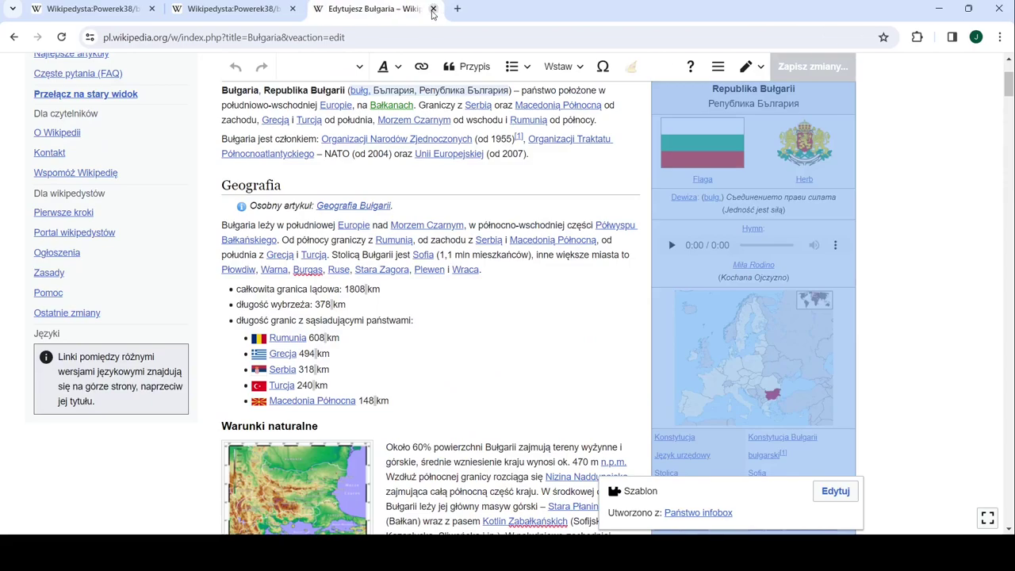
left_click(433, 9)
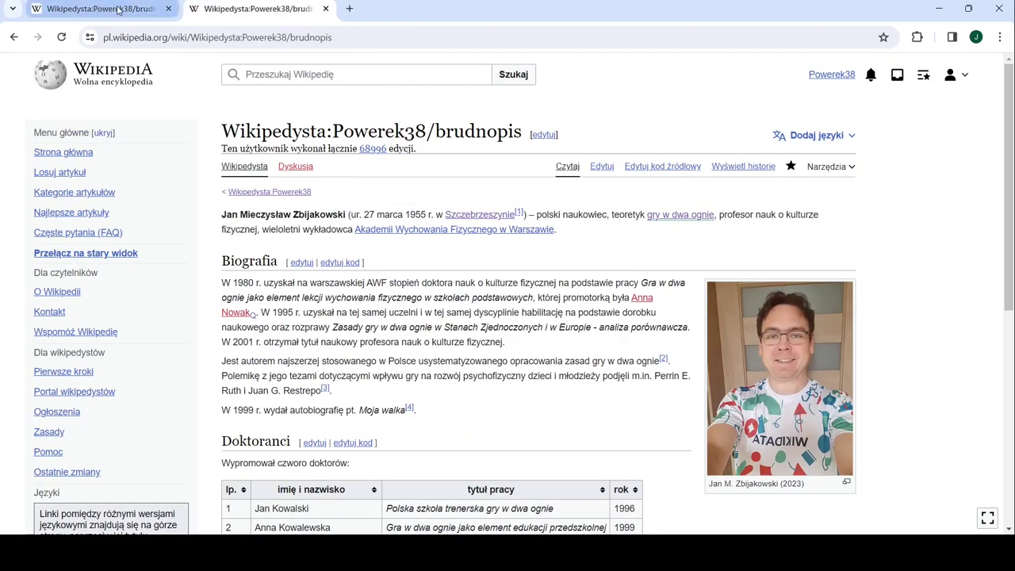
Open the first sandbox tab in VisualEditor via Edytuj and insert a blank paragraph above the lead.
left_click(117, 9)
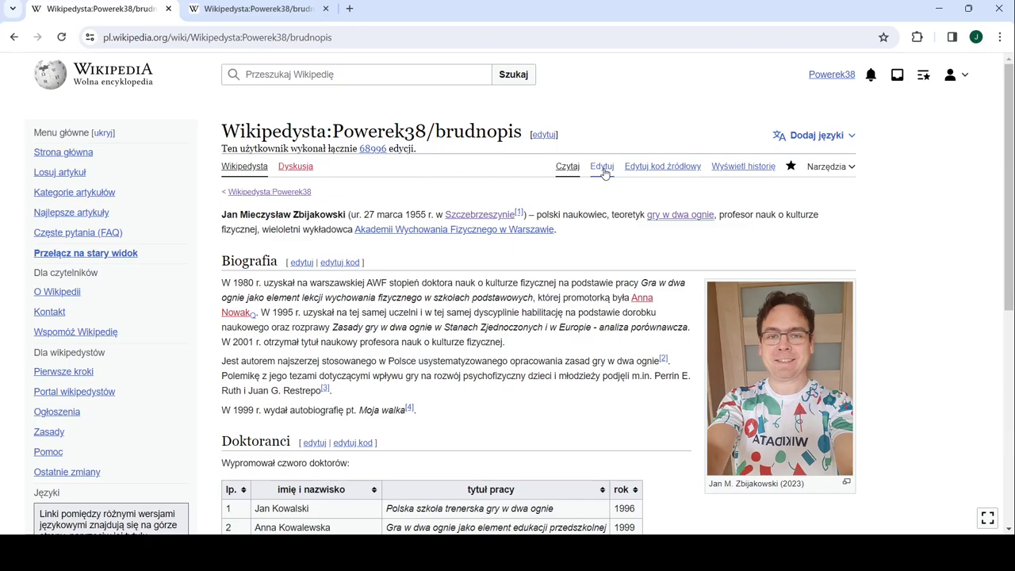
left_click(602, 170)
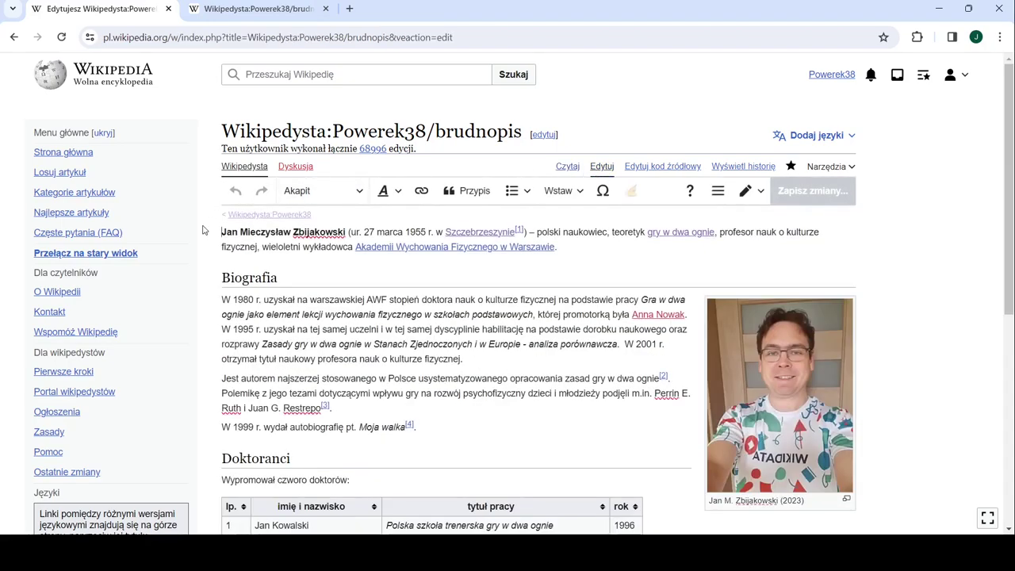
key("Return")
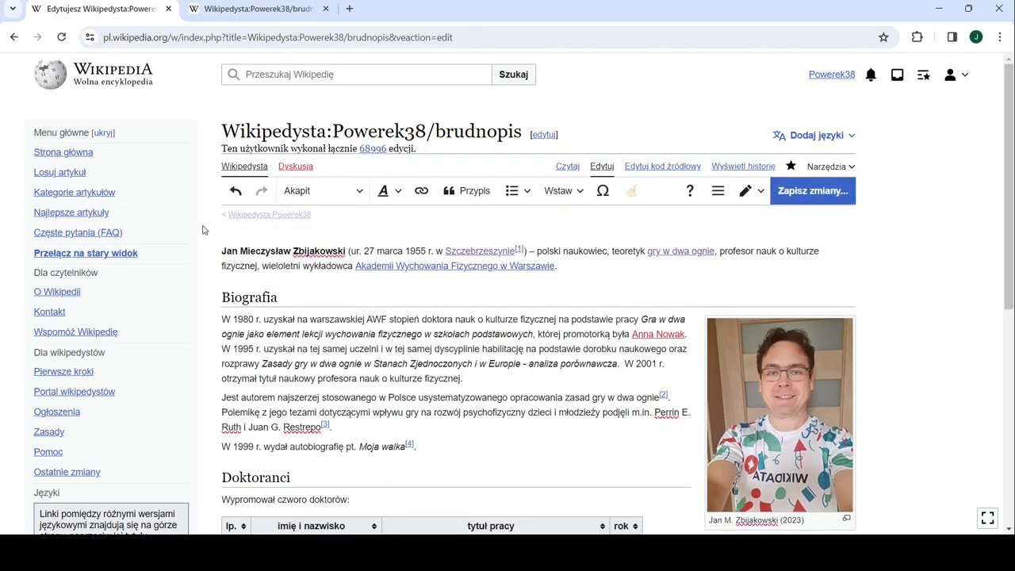
Open Wstaw > Szablon and search for 'Naukowiec in'.
left_click(569, 193)
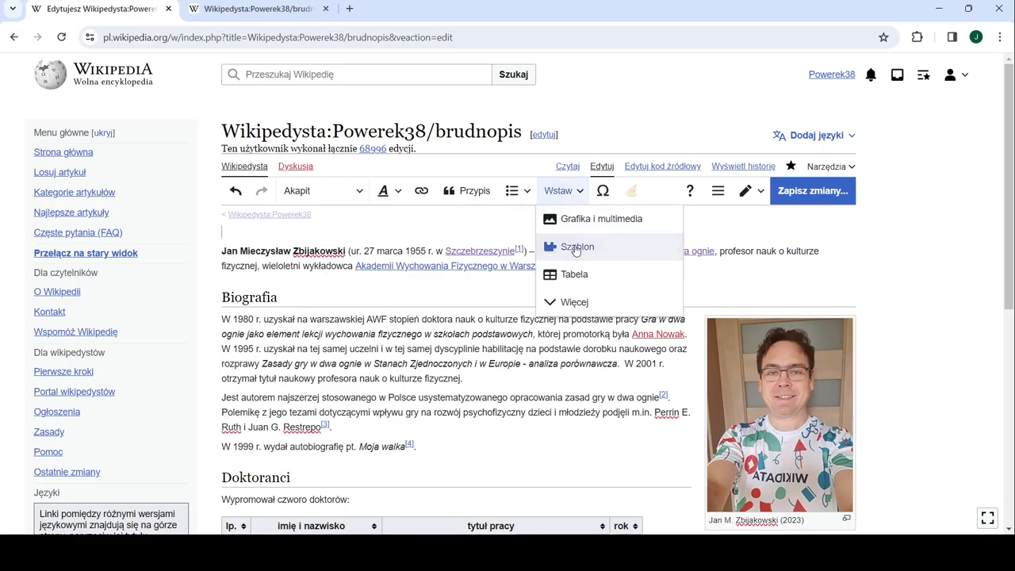
left_click(573, 246)
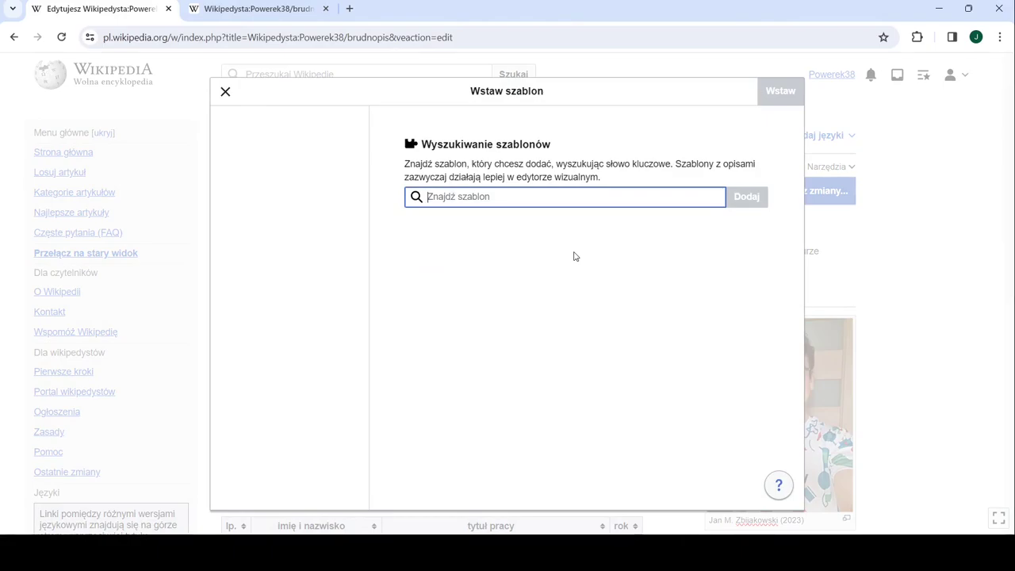
type("Naukowiec in")
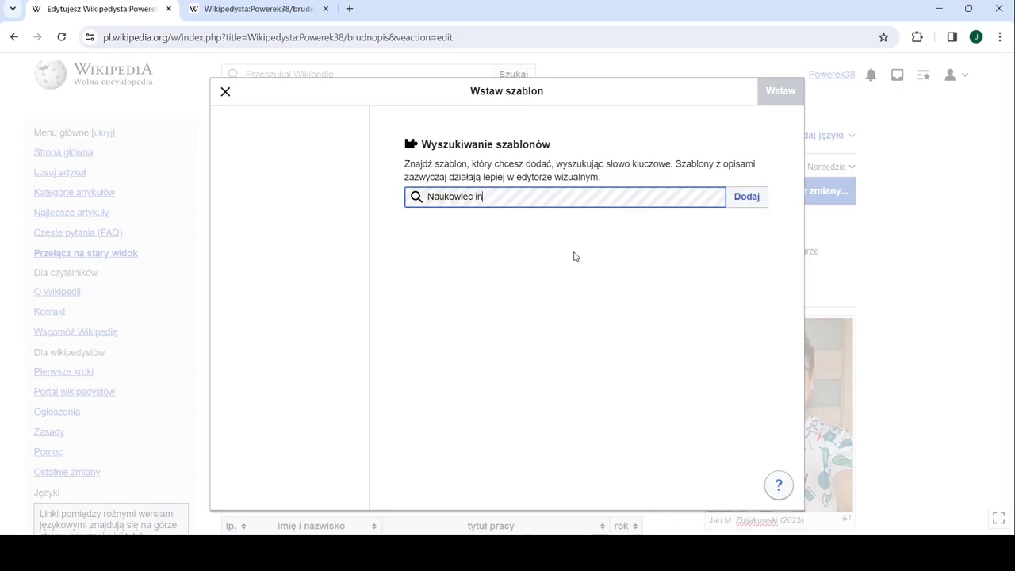
Select the Naukowiec infobox template, look over its fields, then view the rendered sandbox page.
left_click(585, 231)
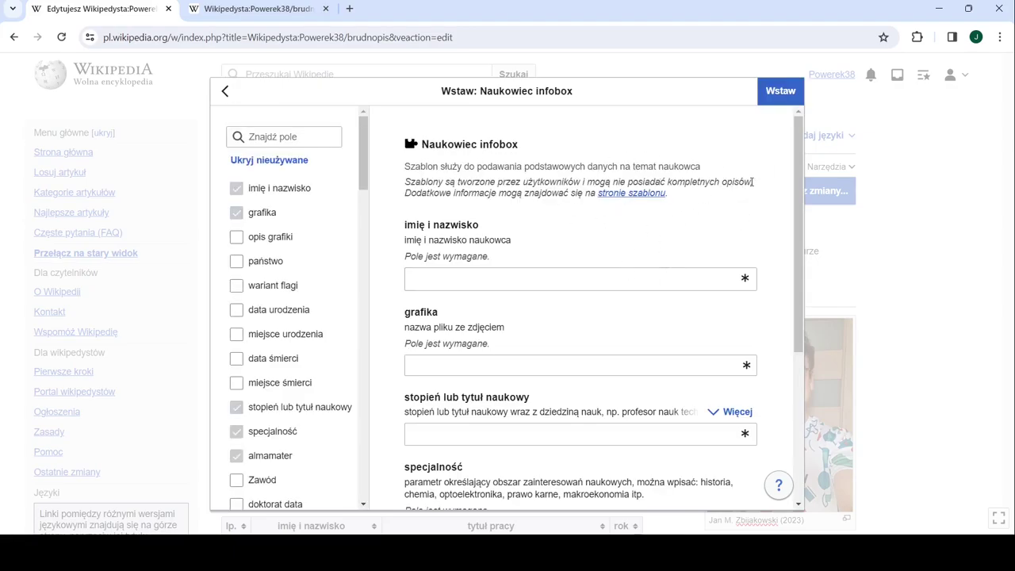
left_click_drag(796, 183, 772, 234)
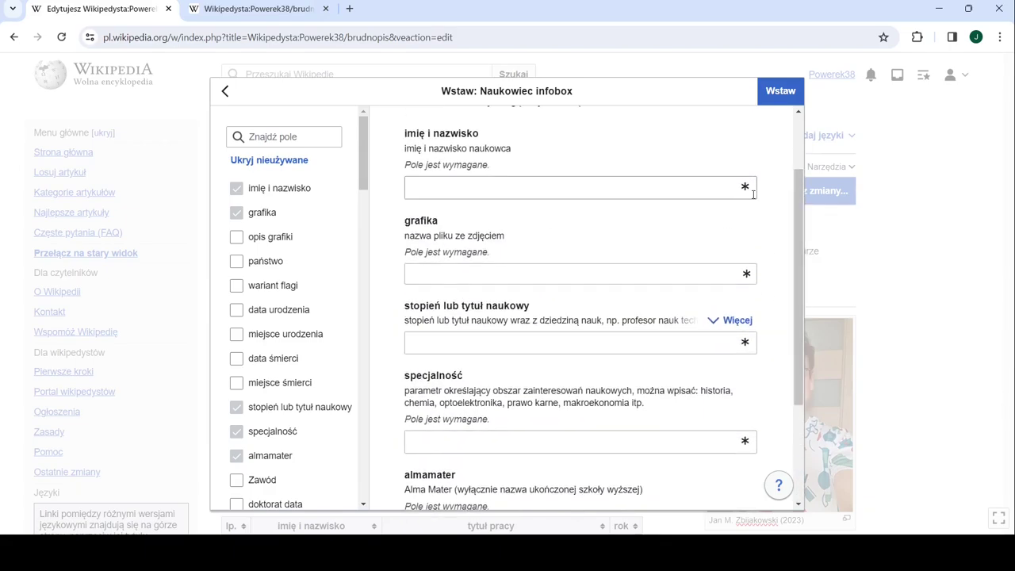
left_click_drag(799, 207, 764, 195)
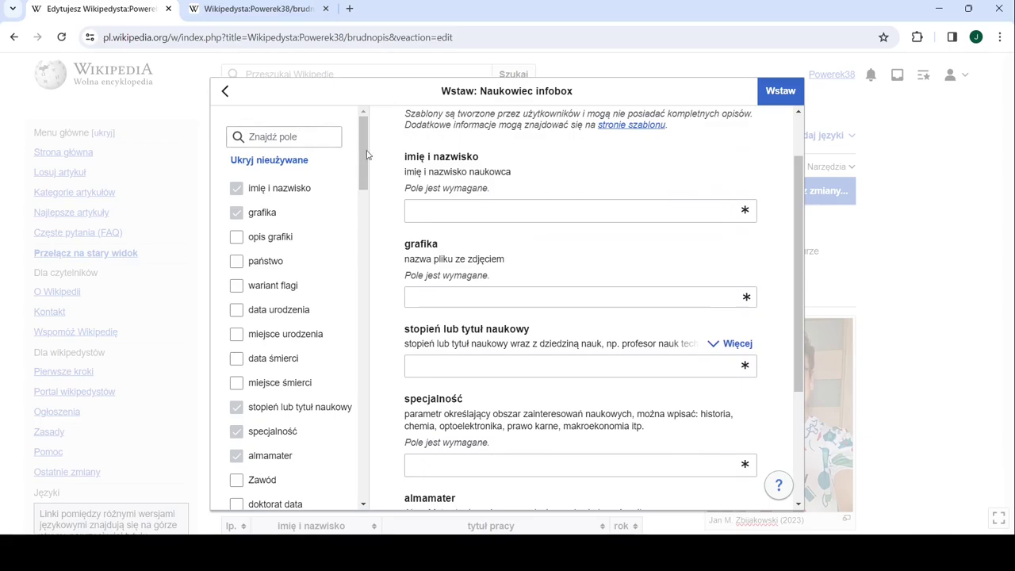
left_click_drag(360, 143, 275, 36)
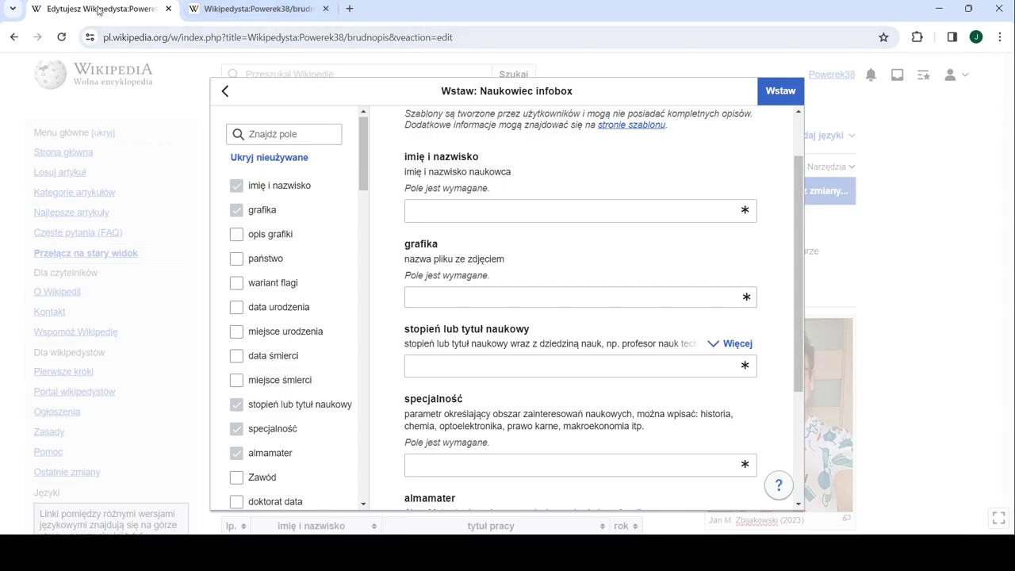
left_click(262, 9)
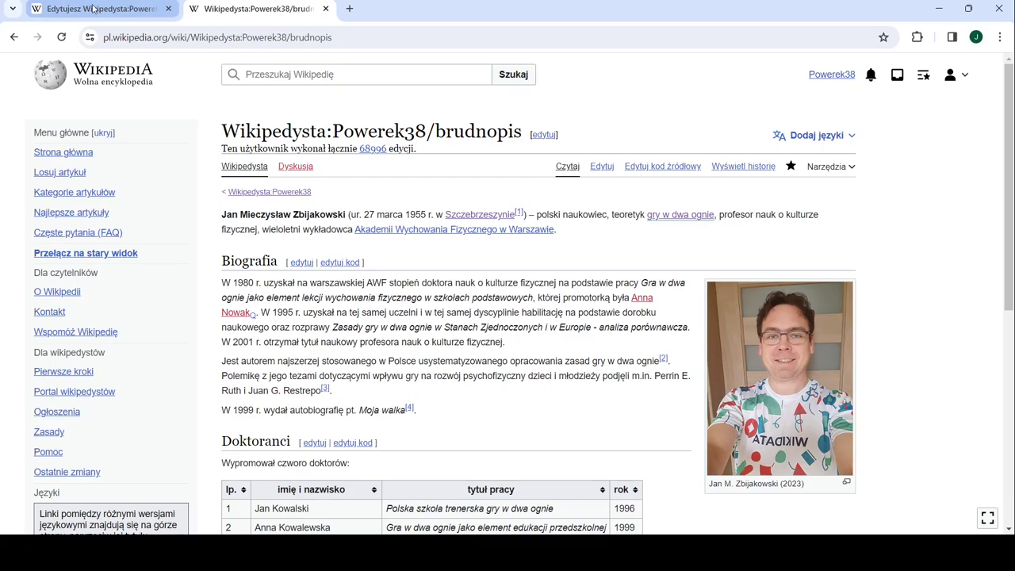
Enter the scientist's full name in the 'imię i nazwisko' field.
left_click(93, 8)
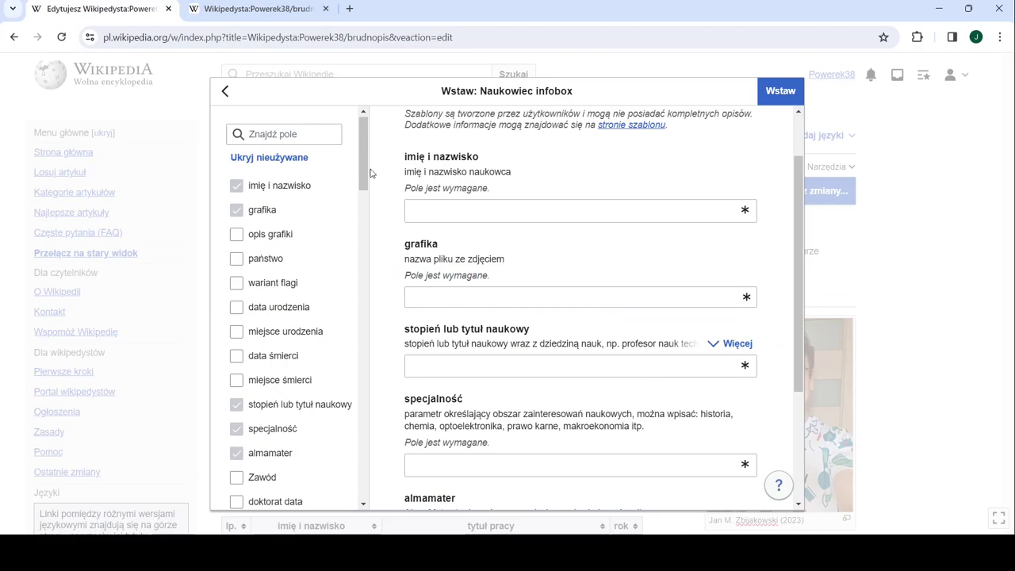
scroll(512, 219, "up", 1)
left_click(503, 274)
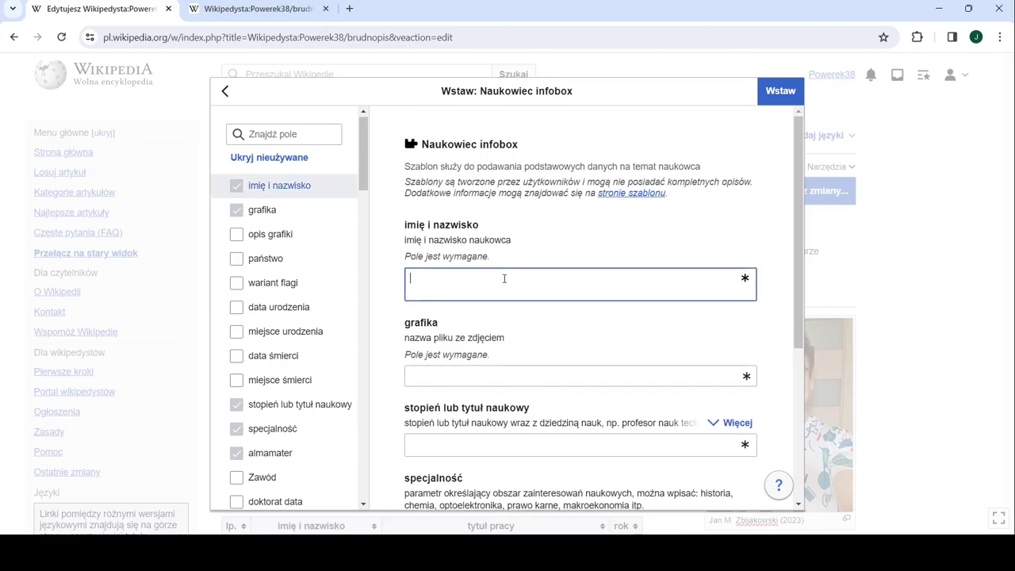
type("Jan Mieczysław")
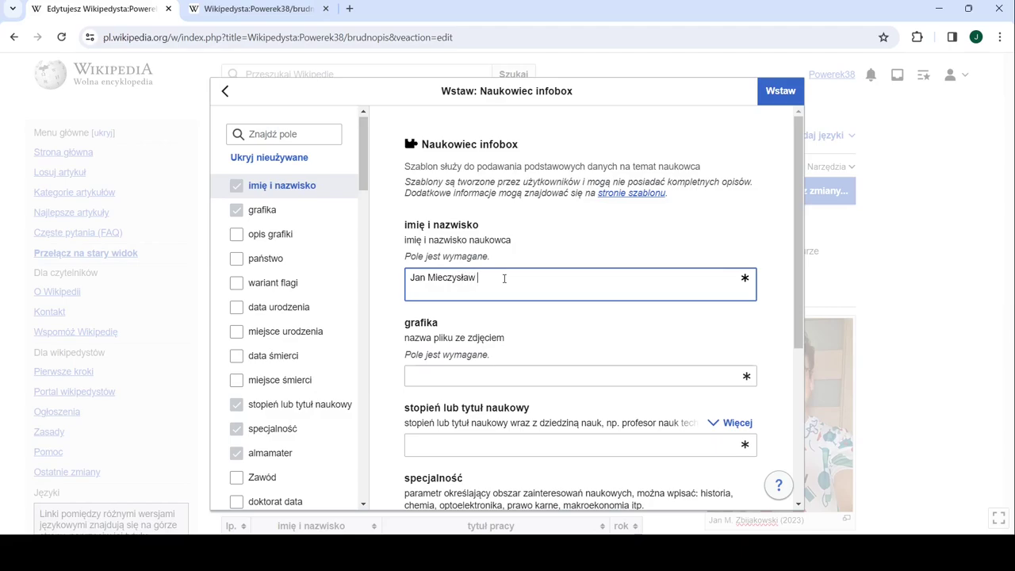
type(" Zbijakowski")
scroll(478, 207, "down", 1)
scroll(479, 207, "down", 1)
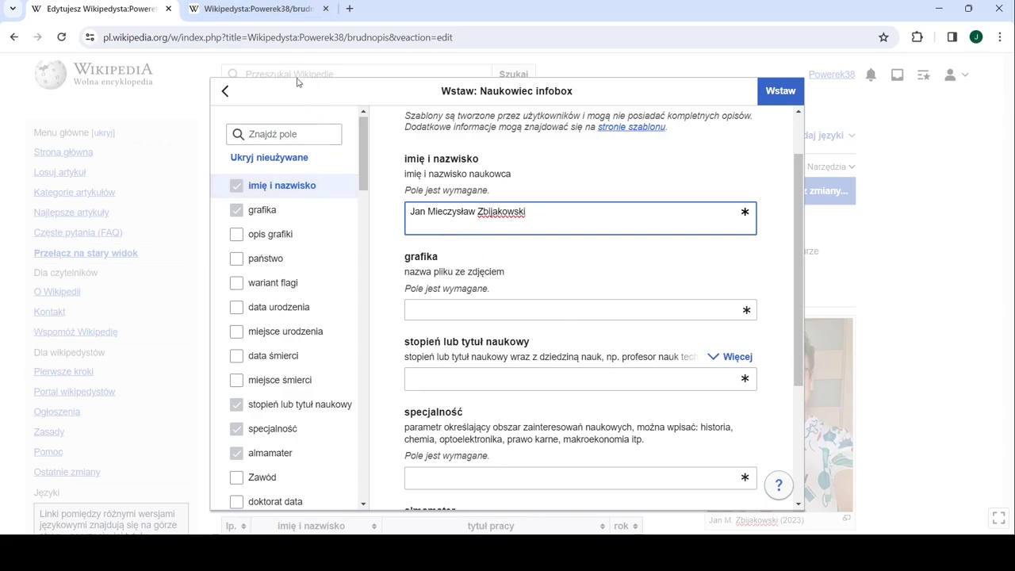
Copy the portrait file name 'Powerek 38 selfie - Wikidata 10.jpg' from Commons into the grafika field.
left_click(239, 6)
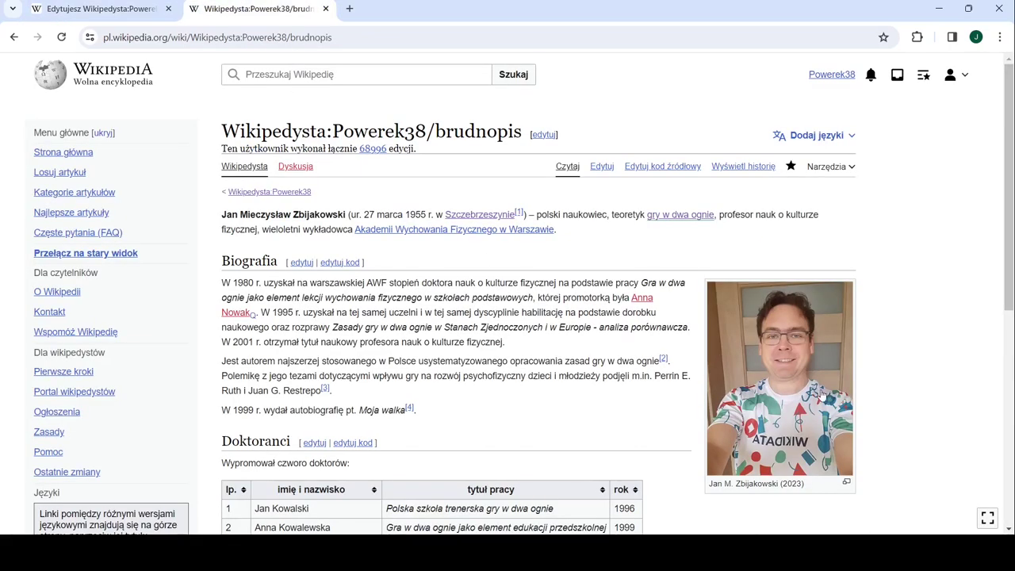
key("F5")
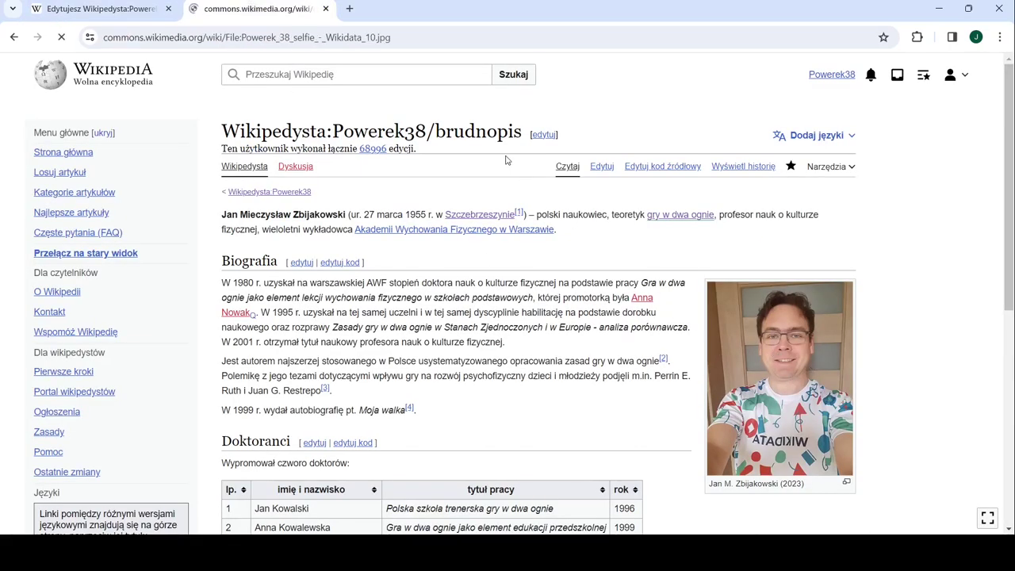
left_click_drag(560, 135, 259, 131)
key("ctrl+c")
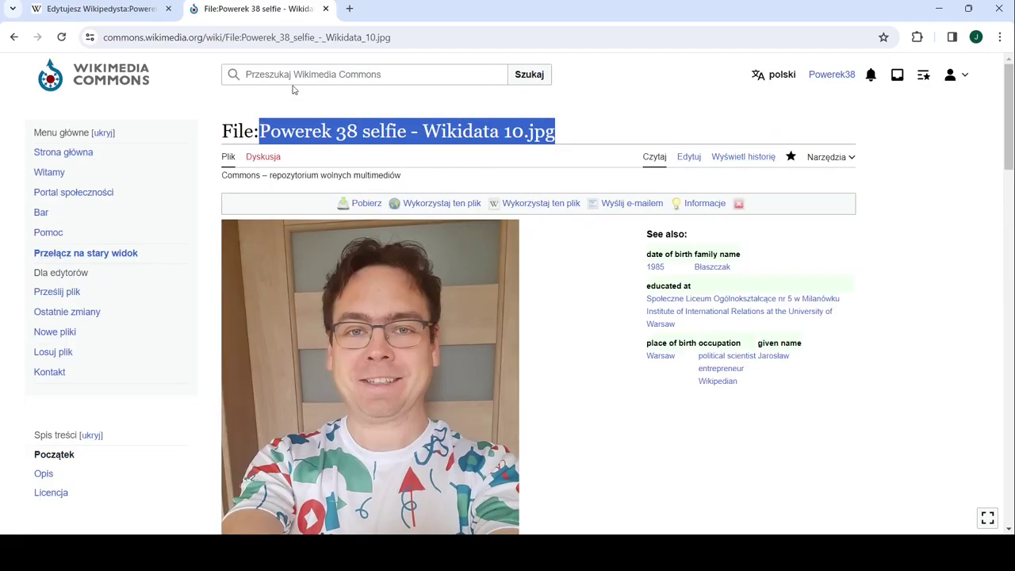
key("ctrl+Tab")
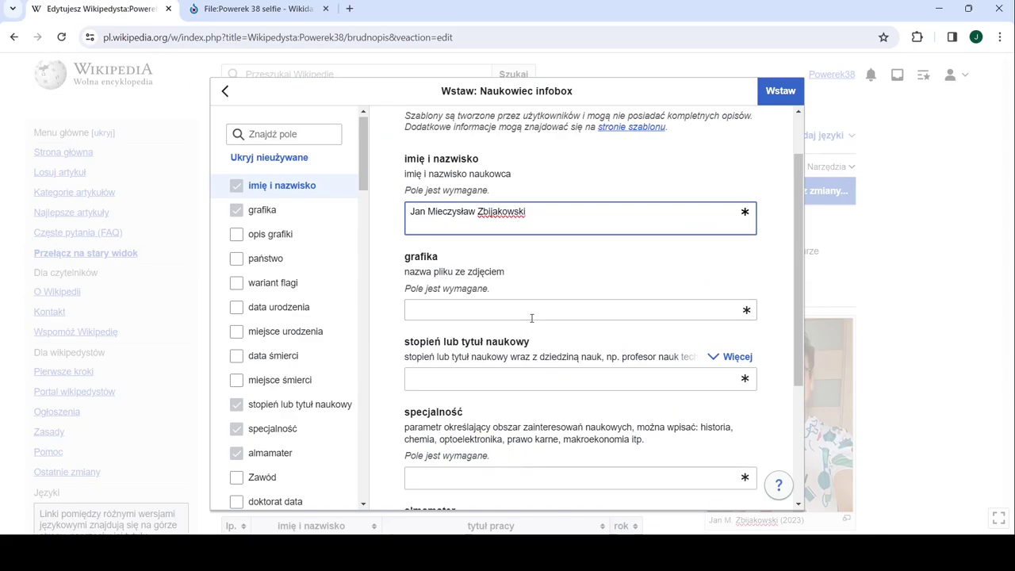
left_click(533, 311)
key("ctrl+v")
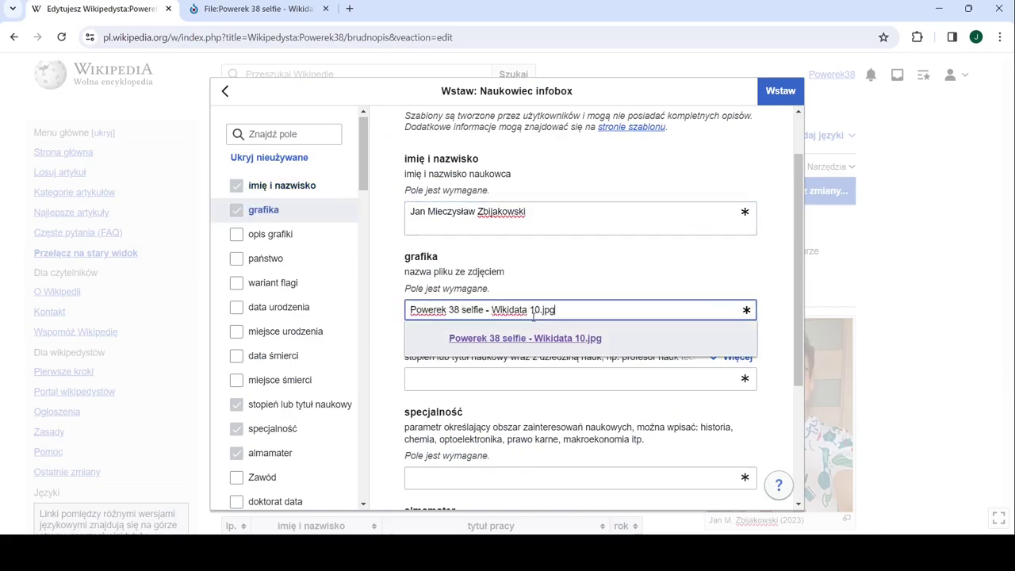
left_click(653, 339)
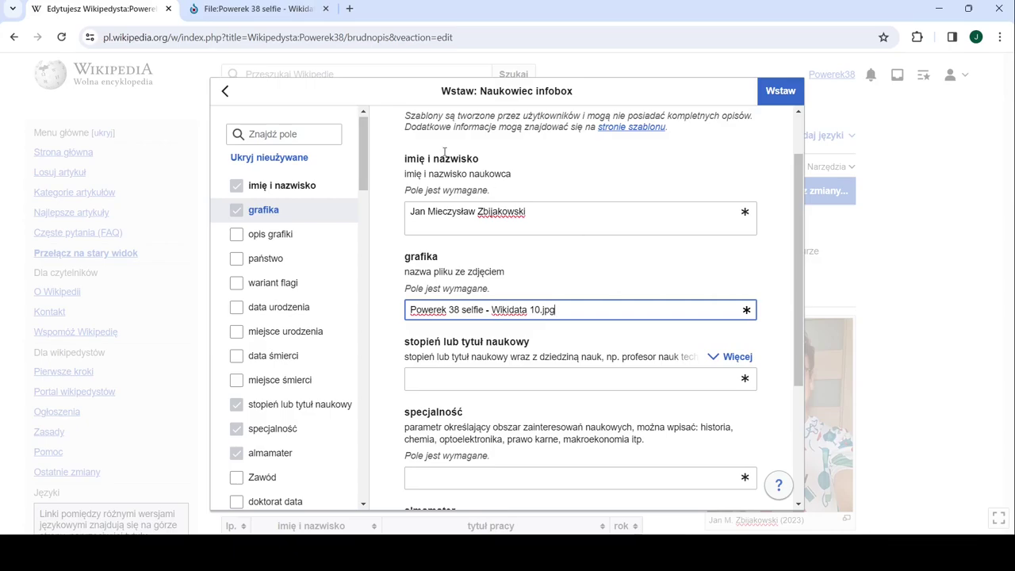
left_click(262, 8)
left_click(15, 38)
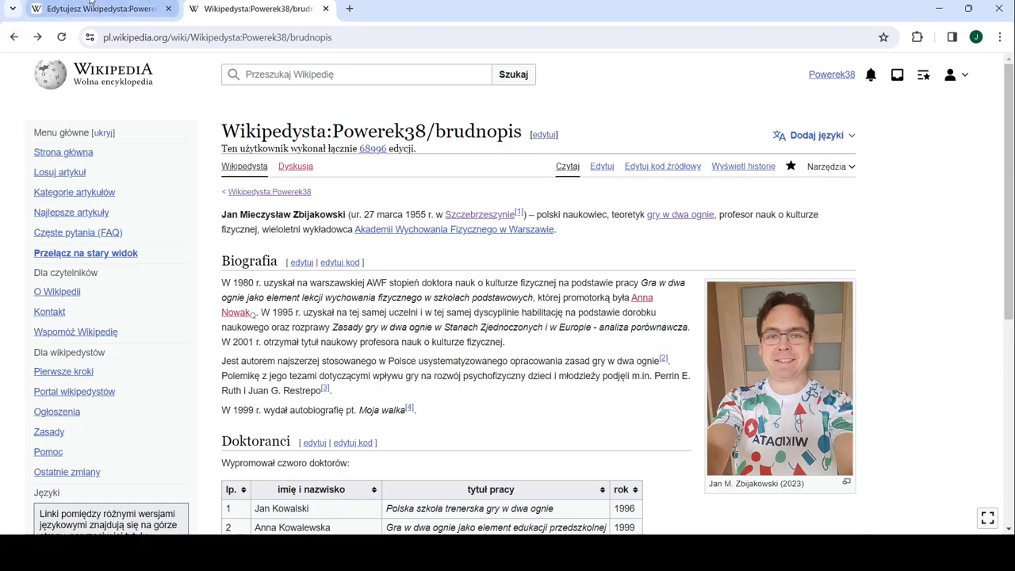
key("ctrl+shift+Tab")
left_click(627, 380)
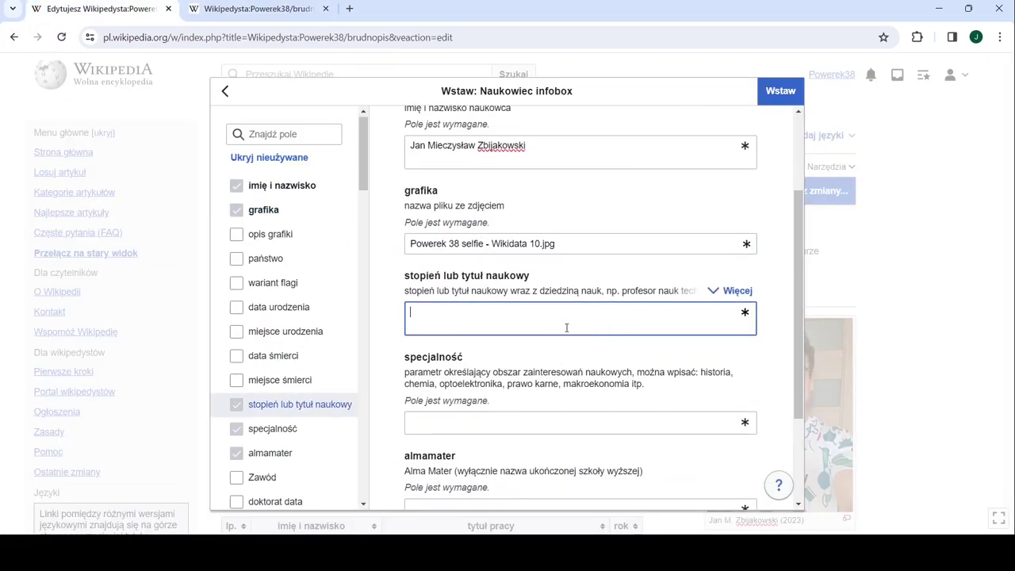
Enter 'profesor nauk o kulturze fizycznej' as the degree and expand that field's full description.
key("ctrl+Tab")
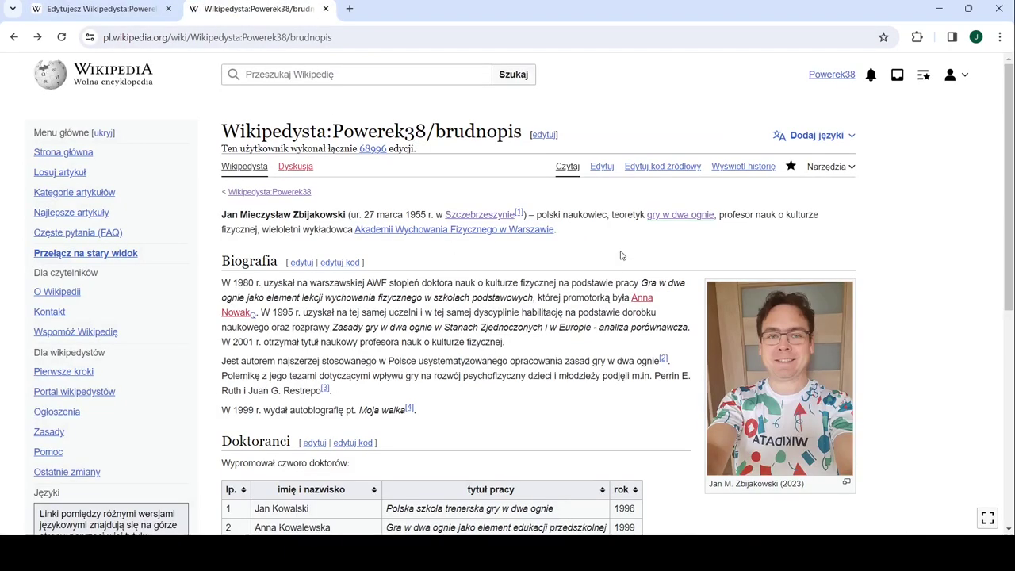
left_click(127, 14)
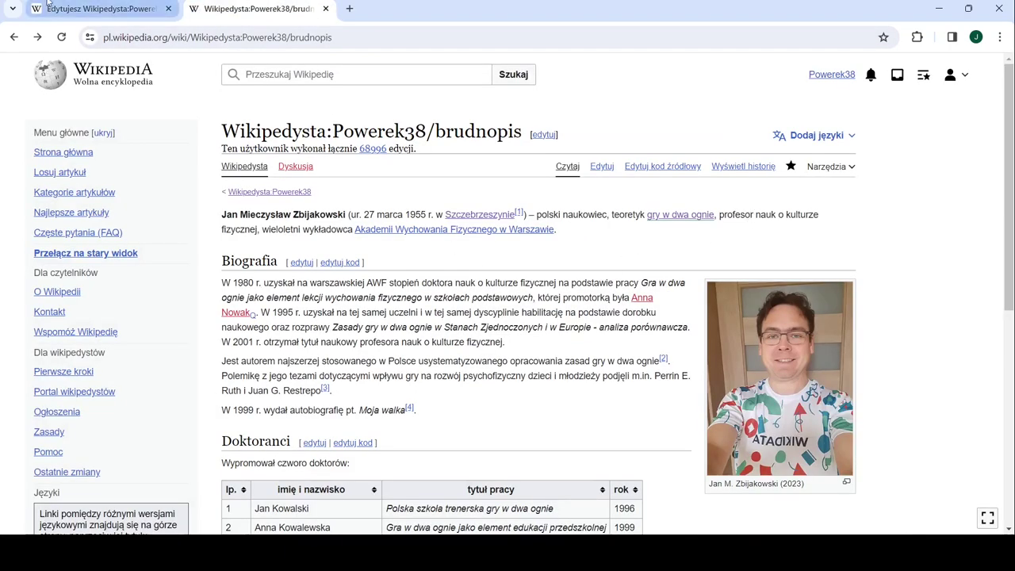
type("profesor")
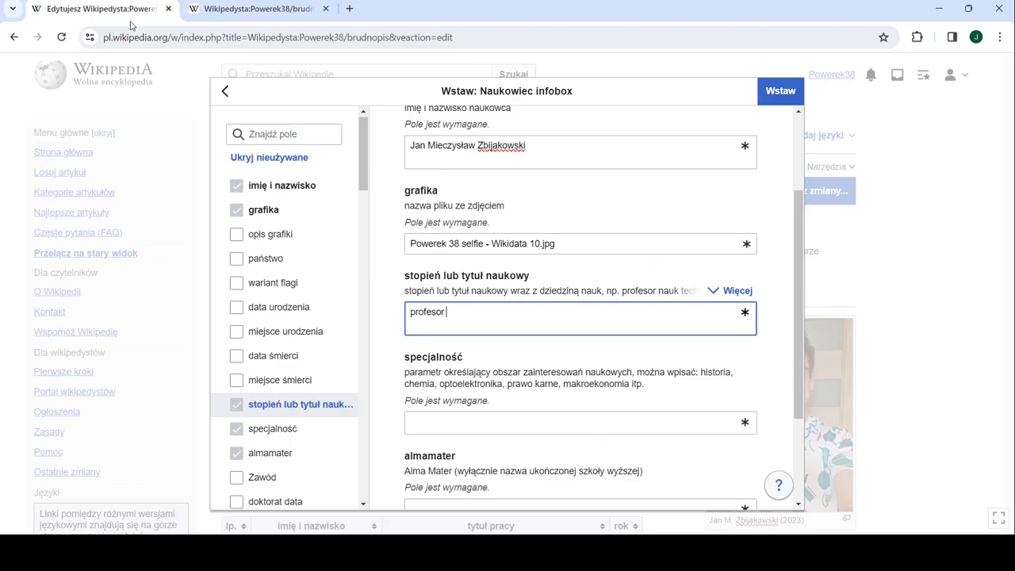
type(" nauk o kulturze fizycznej")
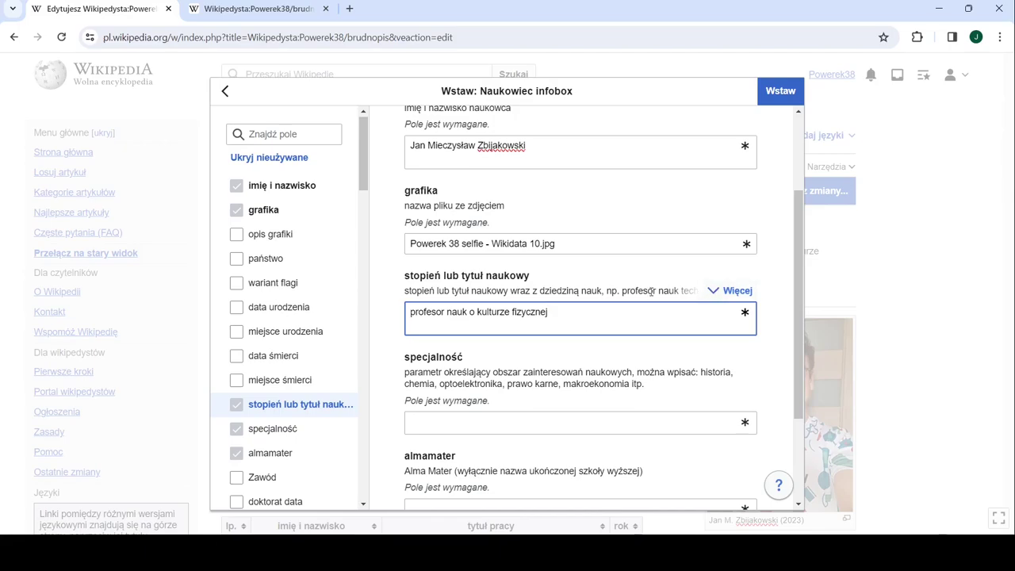
left_click(713, 296)
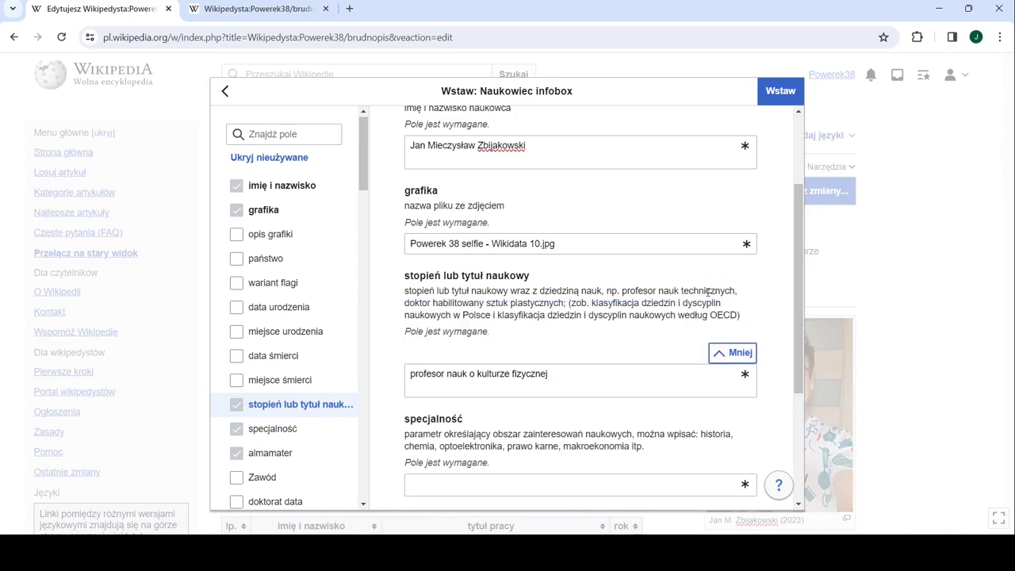
scroll(652, 300, "down", 5)
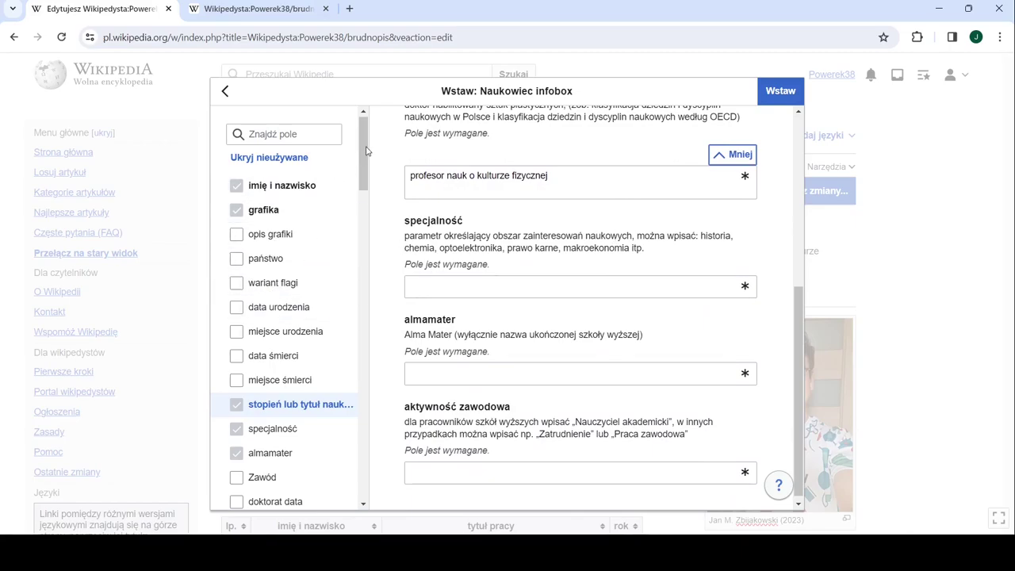
Add the data urodzenia and miejsce urodzenia parameters by searching 'dat' and 'miej'.
left_click(290, 133)
type("dat")
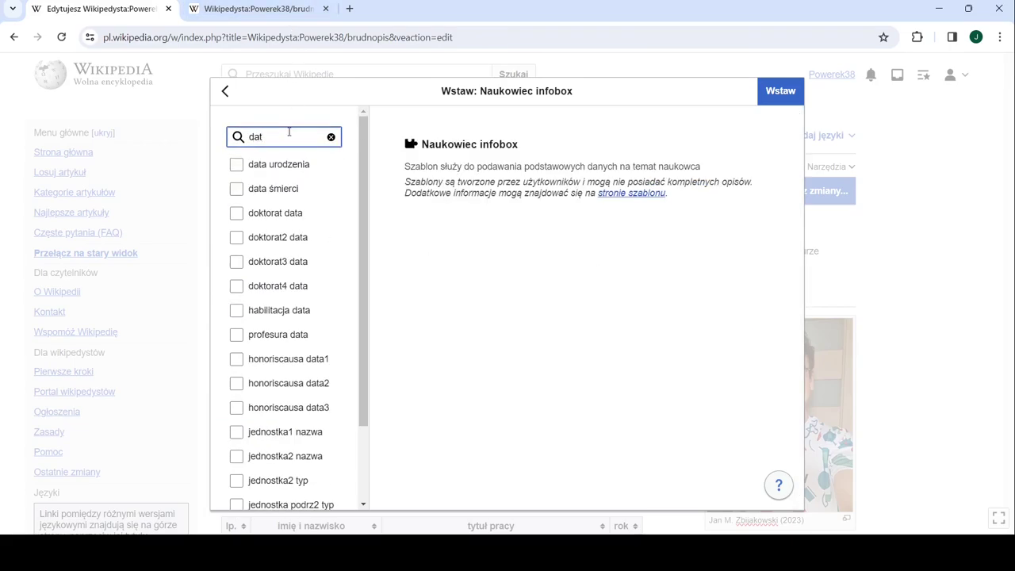
left_click(249, 163)
double_click(248, 141)
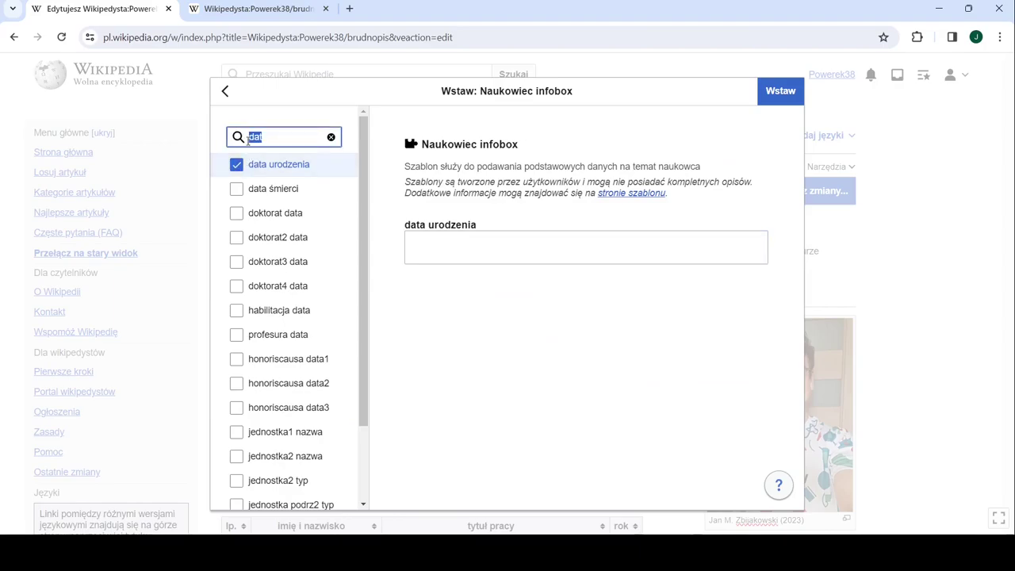
type("miej")
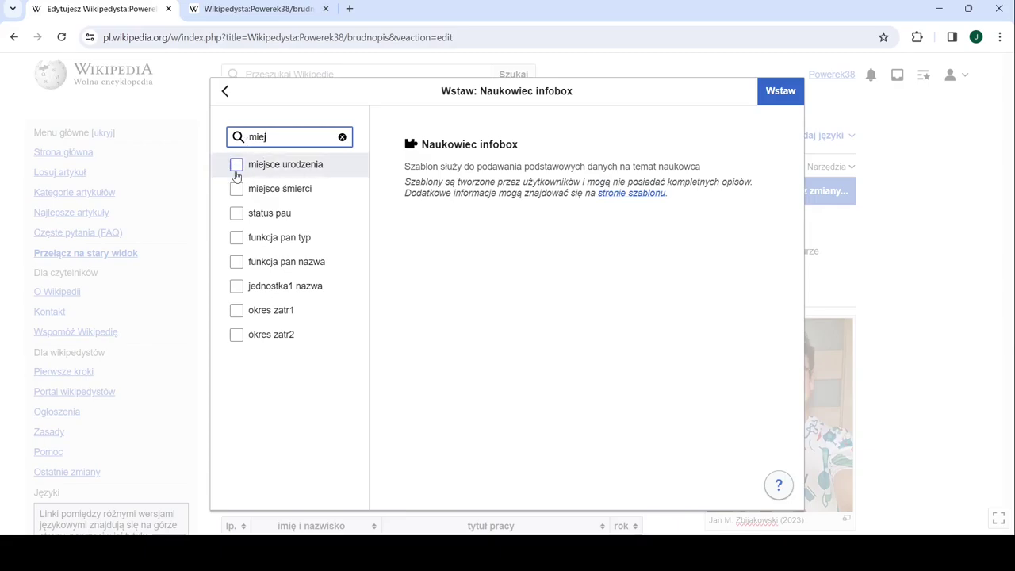
left_click(236, 166)
Add the doktorat data, dyscyplina and uczelnia parameters by searching 'dok'.
left_click_drag(268, 137, 196, 135)
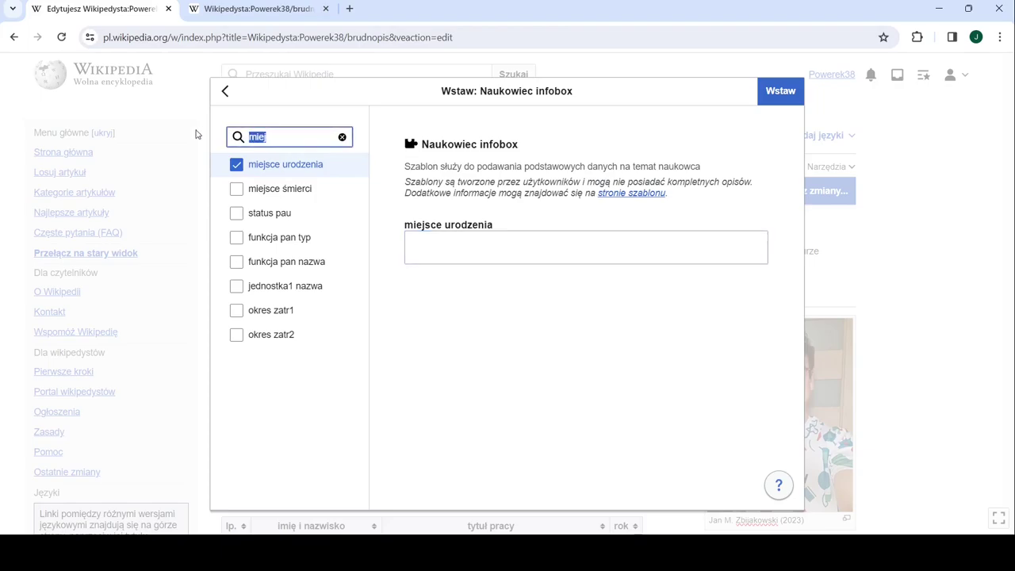
left_click(282, 6)
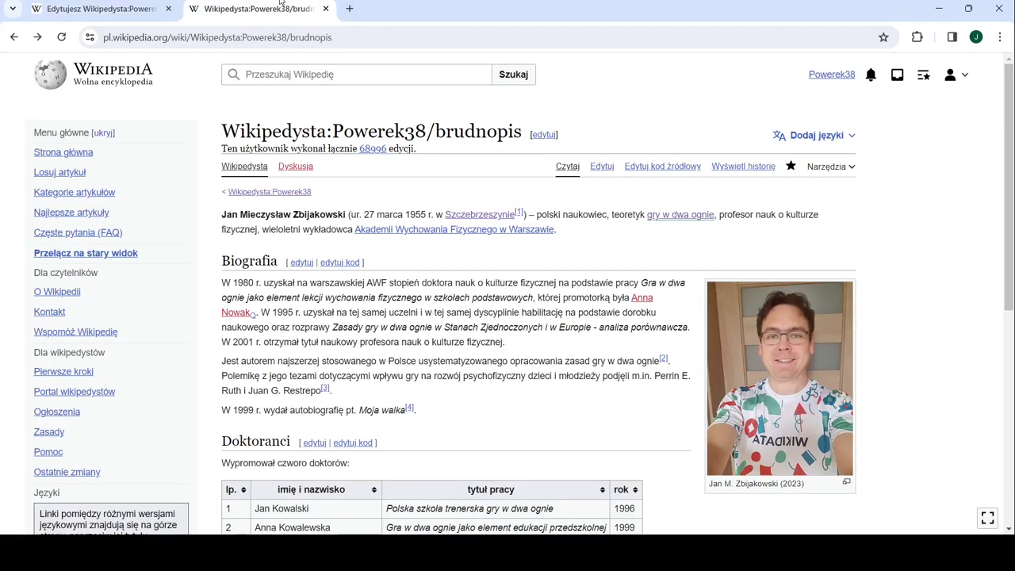
left_click(84, 9)
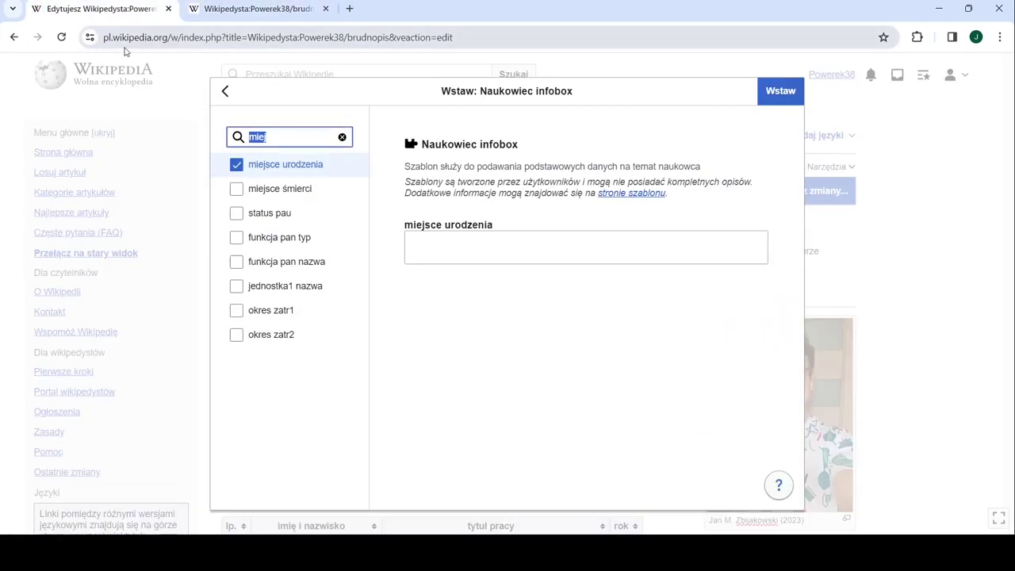
type("dok")
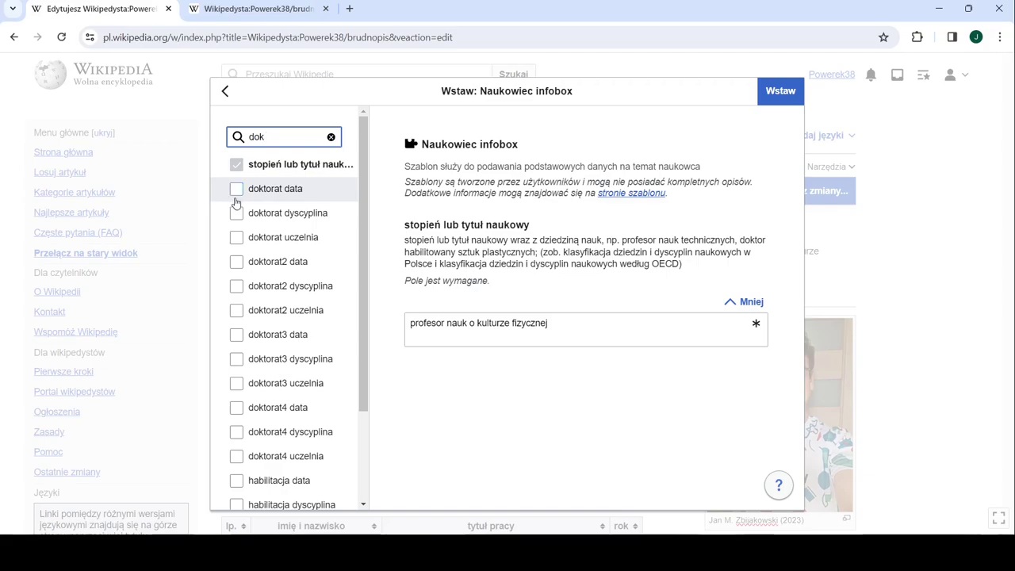
left_click(237, 193)
left_click(236, 212)
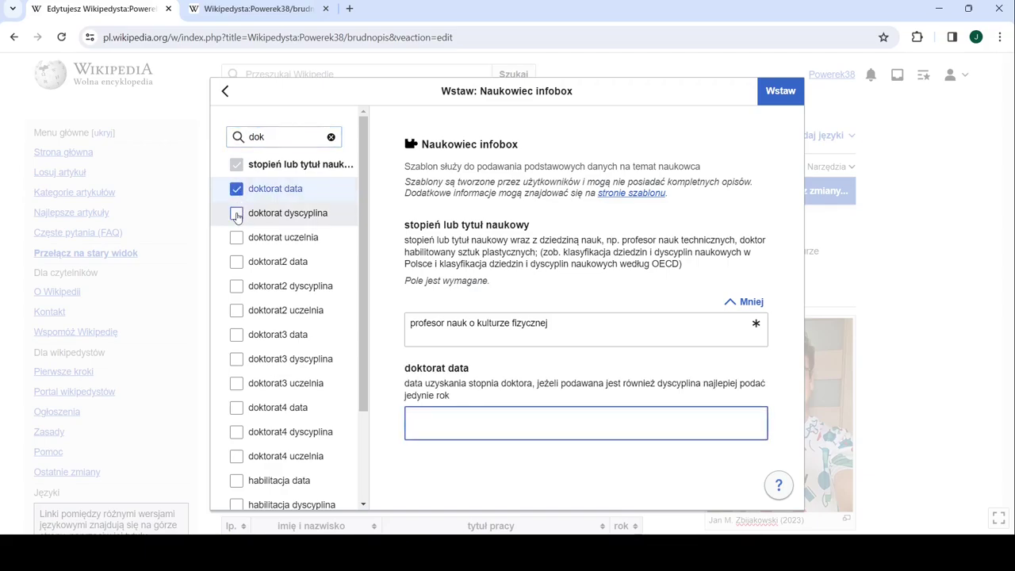
left_click(237, 237)
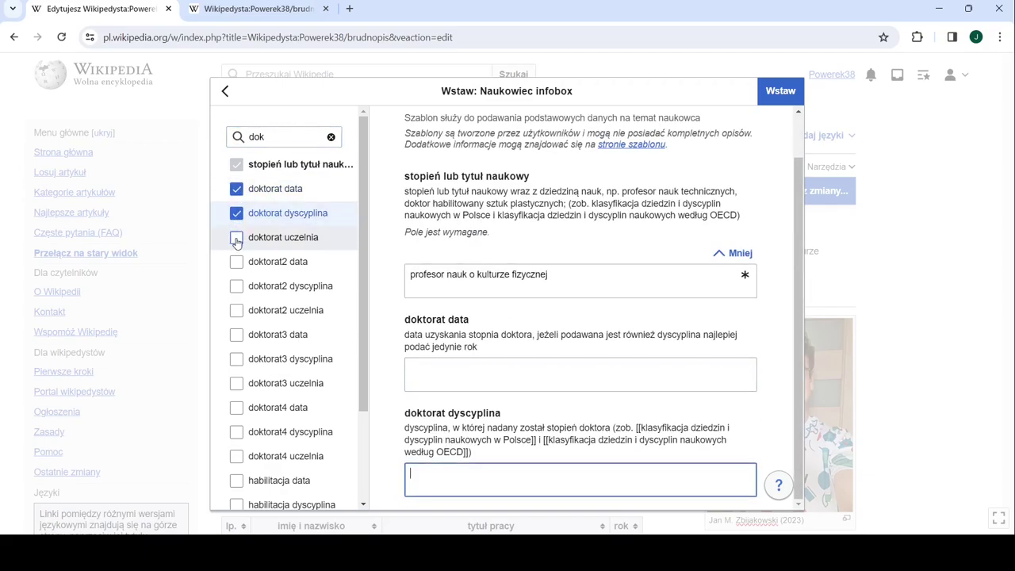
Add the habilitacja data, dyscyplina and uczelnia parameters by searching 'habi'.
double_click(248, 136)
type("habi")
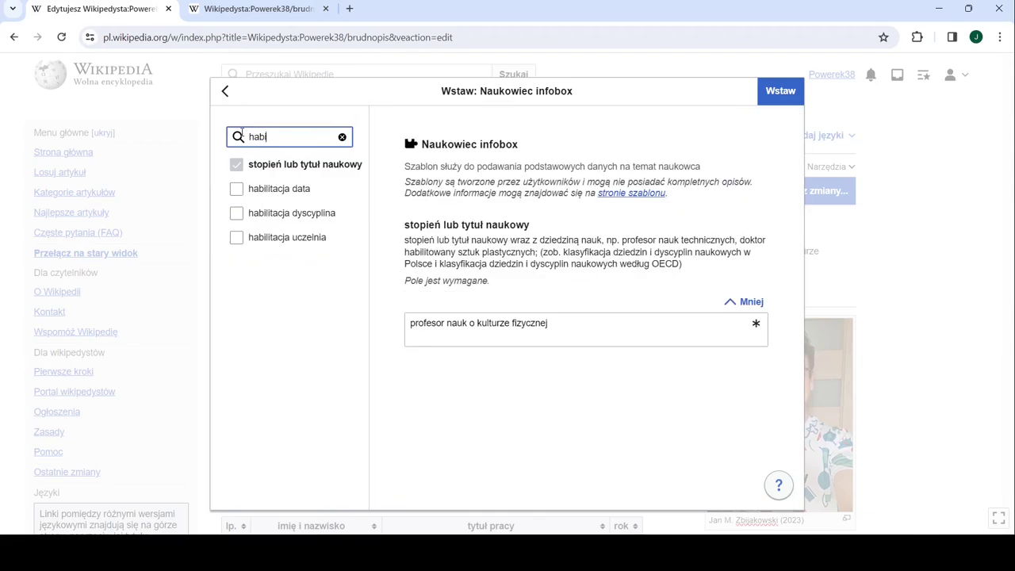
left_click(236, 189)
left_click(236, 212)
left_click(236, 237)
Add the profesura data parameter by searching 'pro', then clear the search.
left_click(268, 11)
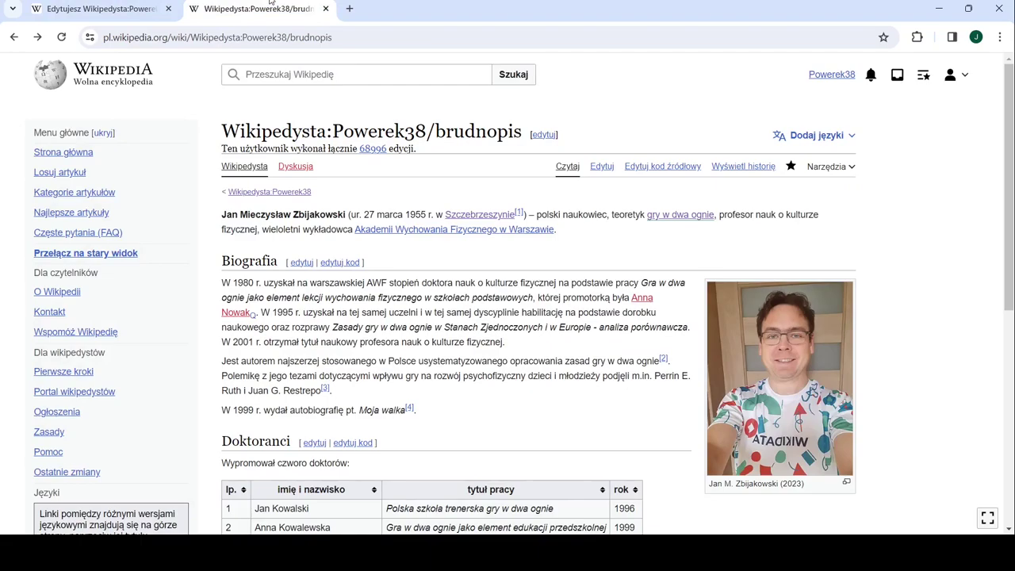
left_click(103, 9)
left_click_drag(274, 137, 219, 138)
type("pro")
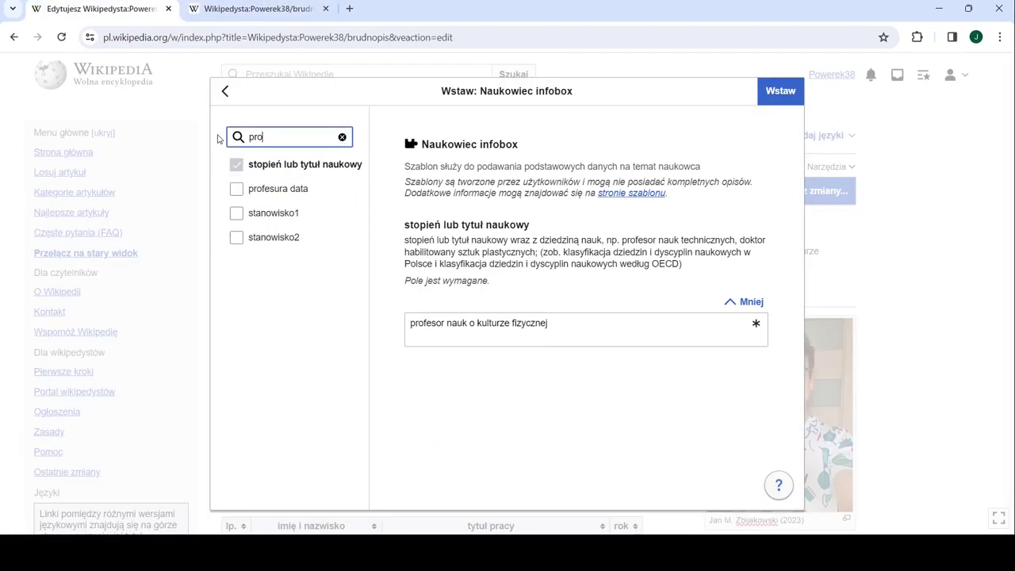
left_click(236, 191)
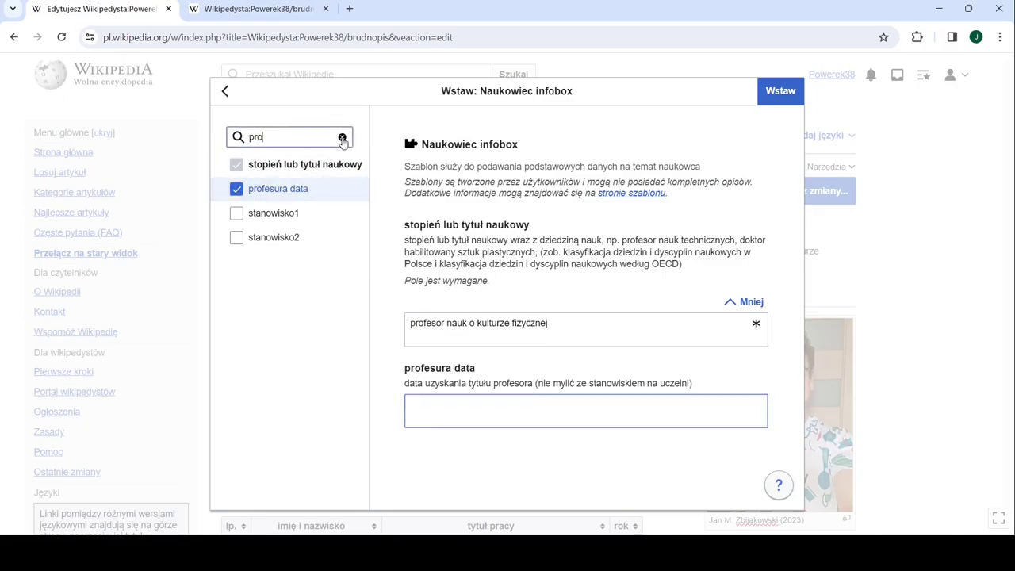
left_click(342, 137)
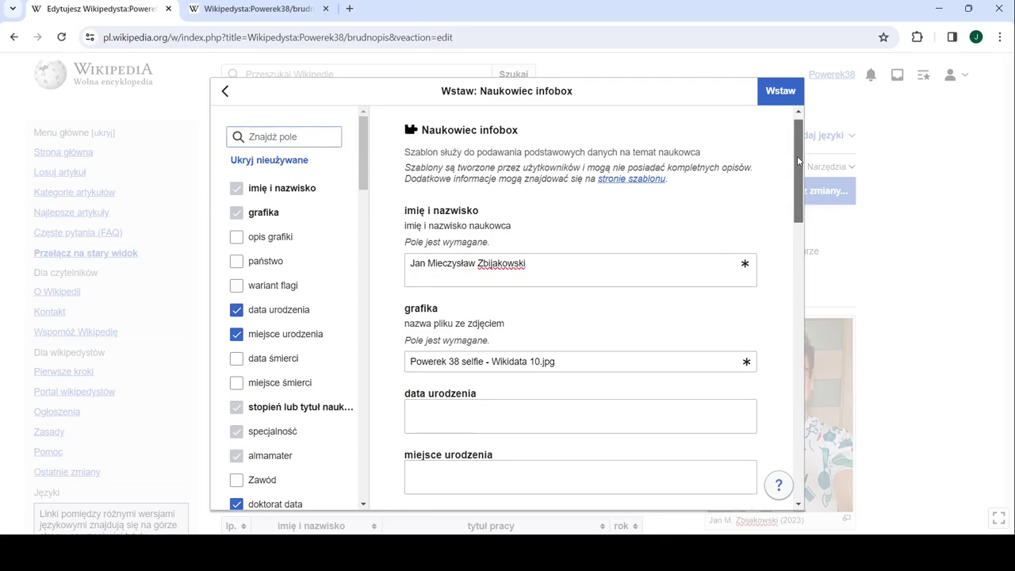
Copy the birth date 27 marca 1955 from the article into data urodzenia.
scroll(793, 153, "down", 3)
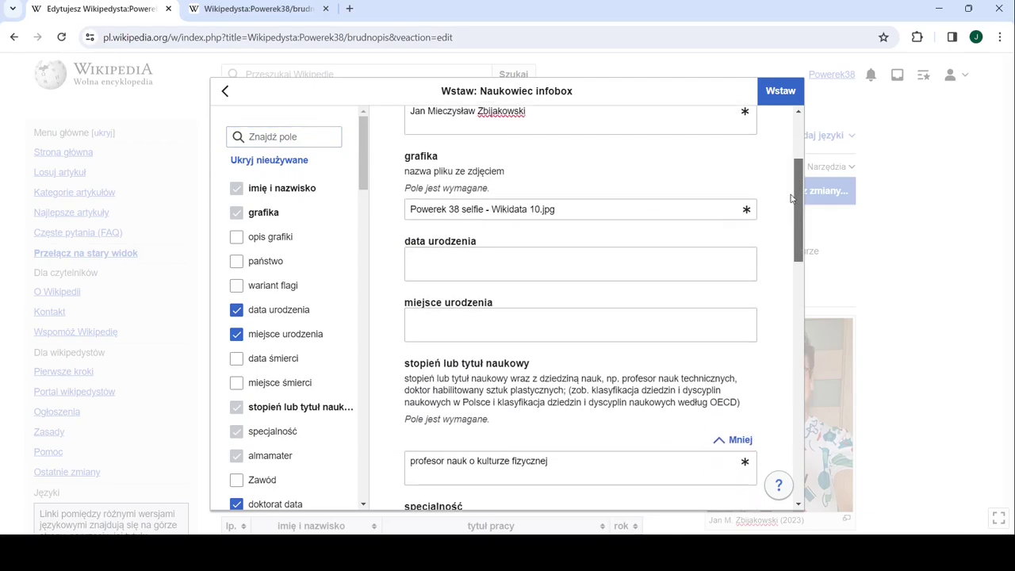
left_click(260, 8)
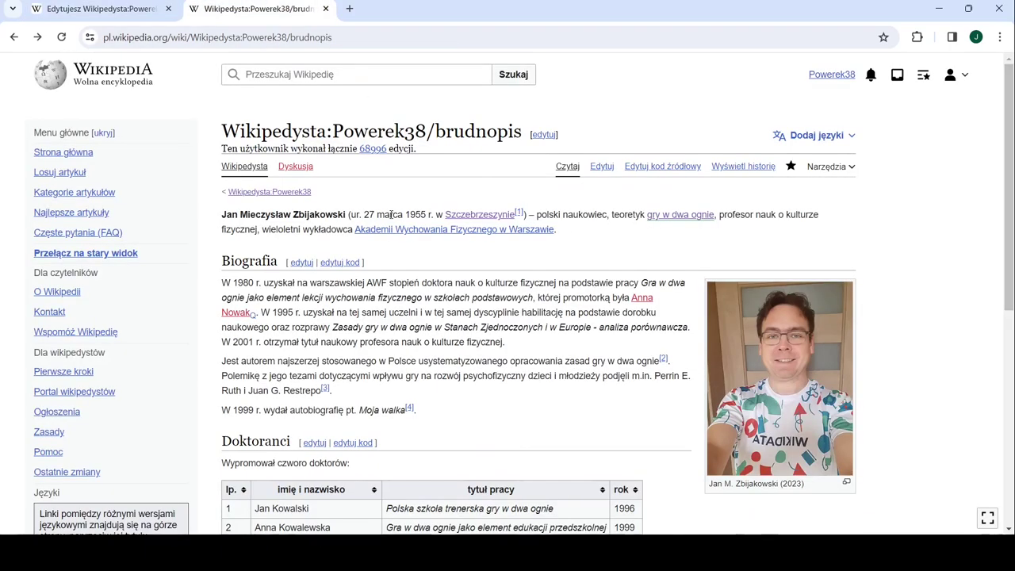
left_click_drag(428, 214, 364, 215)
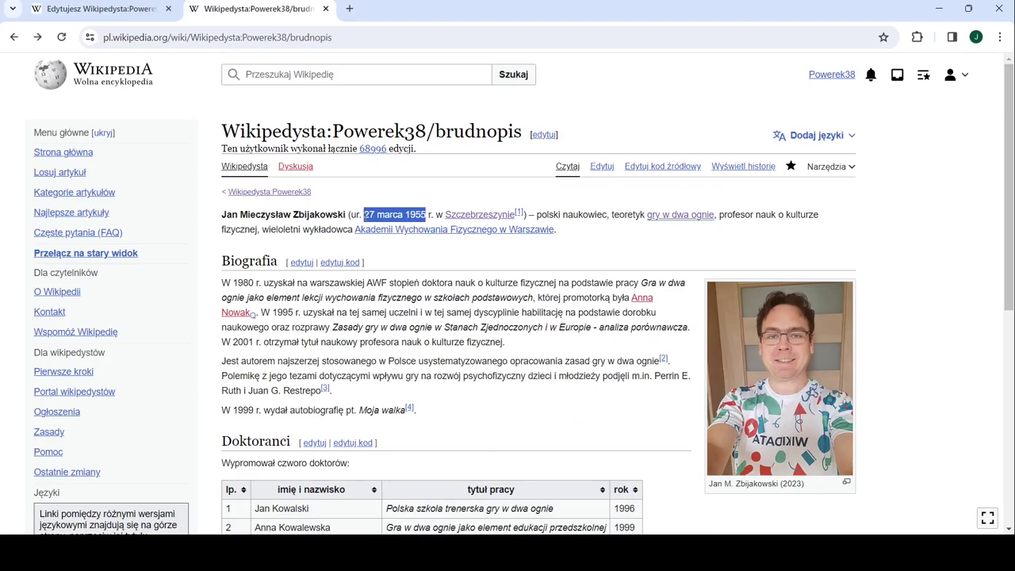
key("ctrl+c")
left_click(99, 8)
left_click(476, 241)
key("ctrl+v")
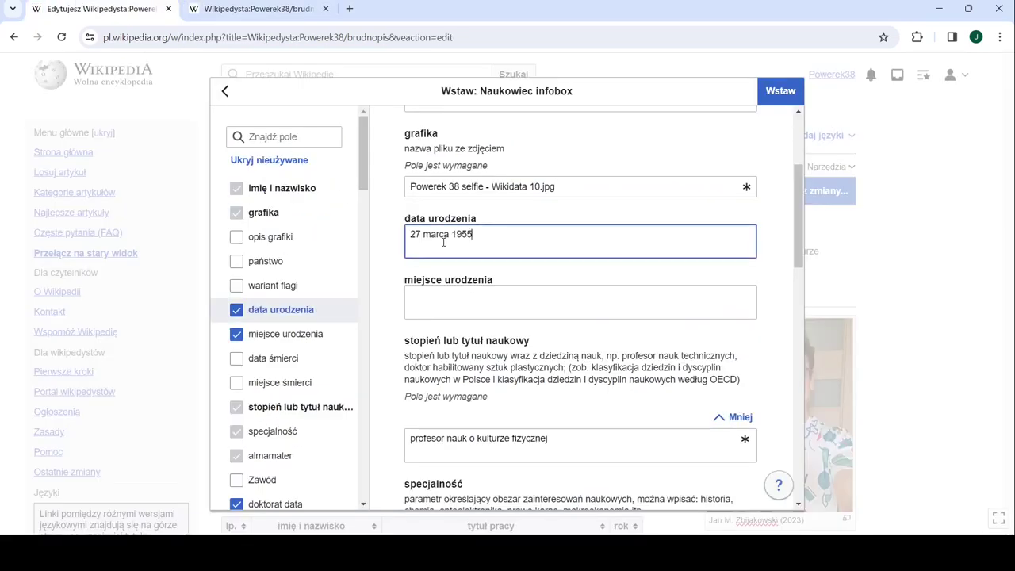
Fill miejsce urodzenia with the birthplace from the article, edited into the link [[Szczebrzeszyn]].
left_click(259, 10)
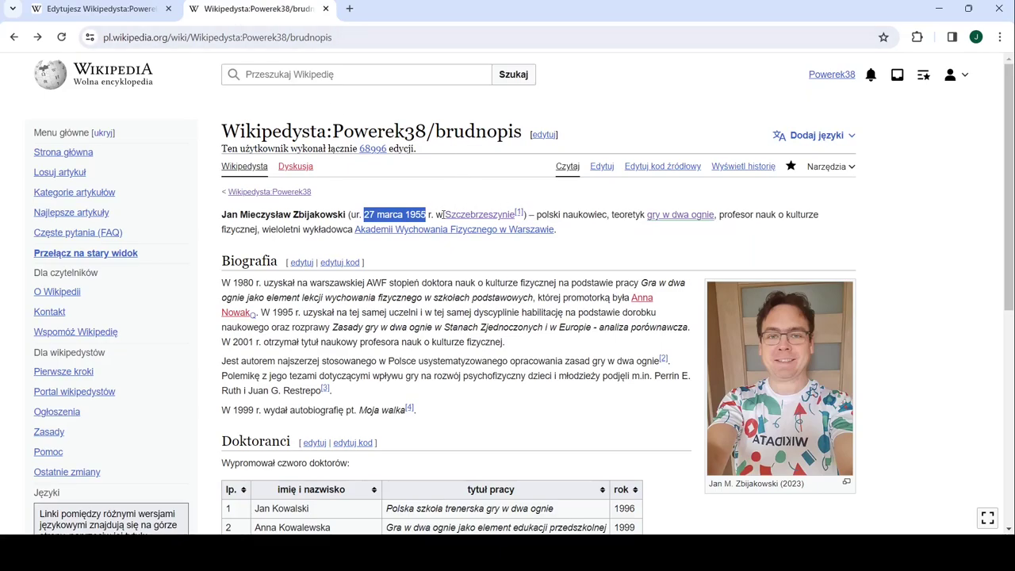
left_click(445, 214)
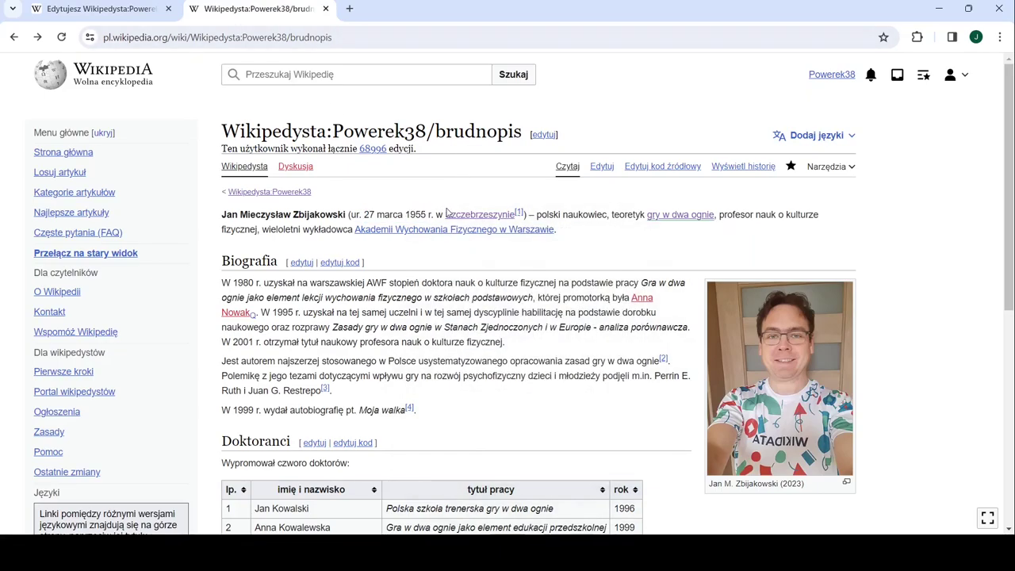
left_click_drag(445, 214, 520, 220)
key("ctrl+c")
left_click(99, 8)
left_click(465, 295)
key("ctrl+v")
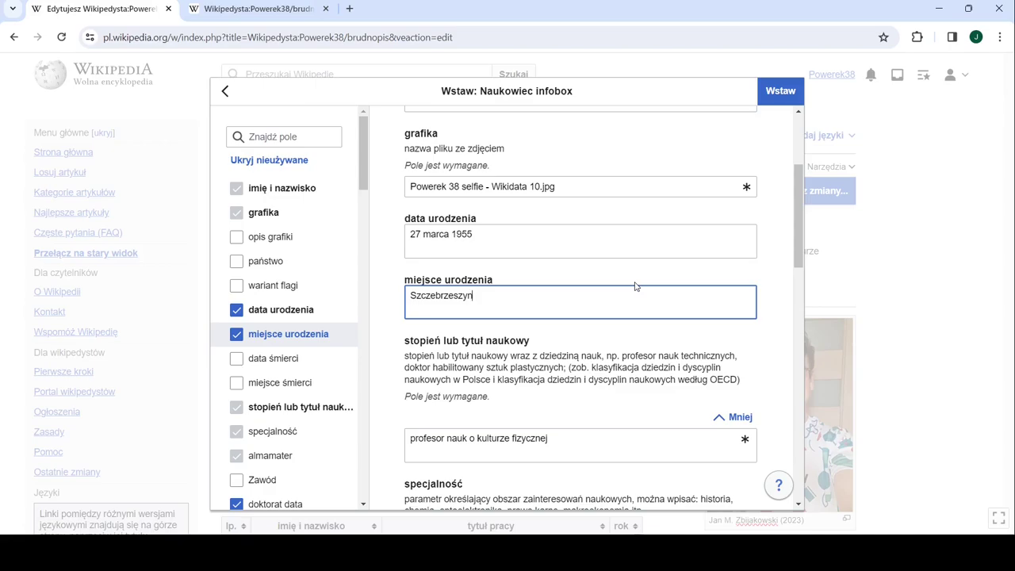
left_click(411, 296)
type("[[")
scroll(519, 301, "down", 1)
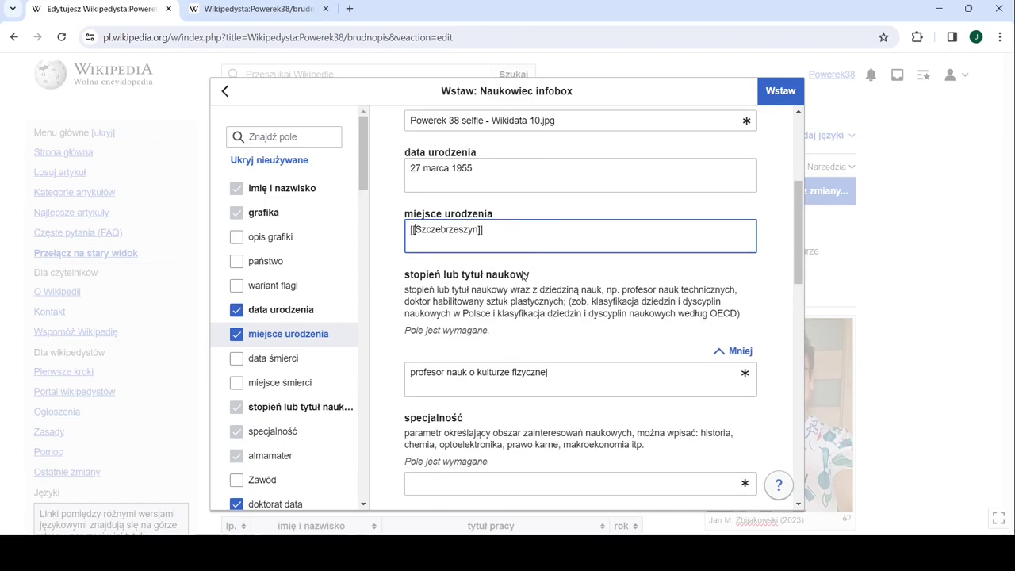
scroll(532, 254, "down", 1)
scroll(532, 253, "down", 3)
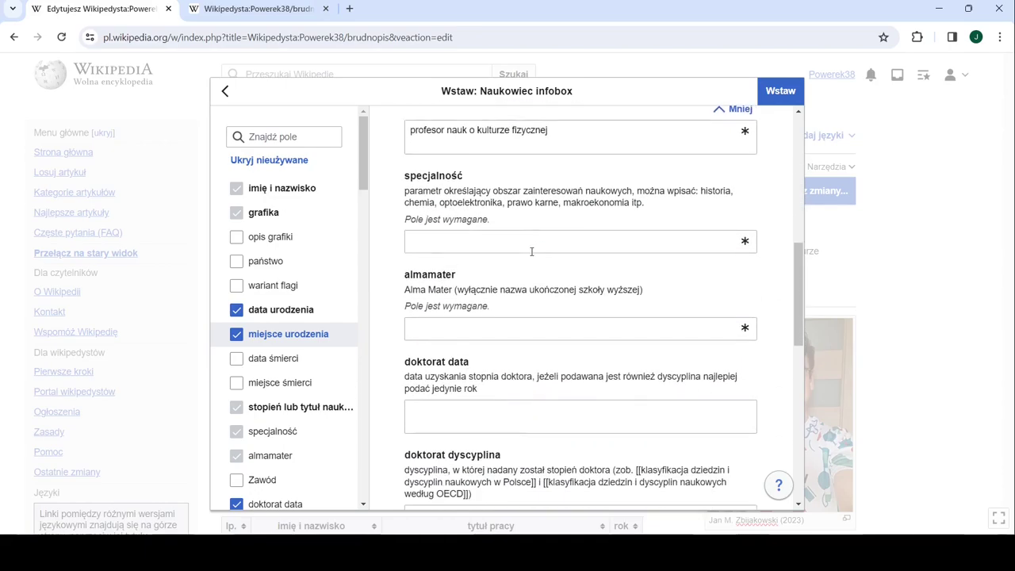
Enter 1980 as the doctorate year after checking the article.
left_click(477, 330)
left_click(260, 3)
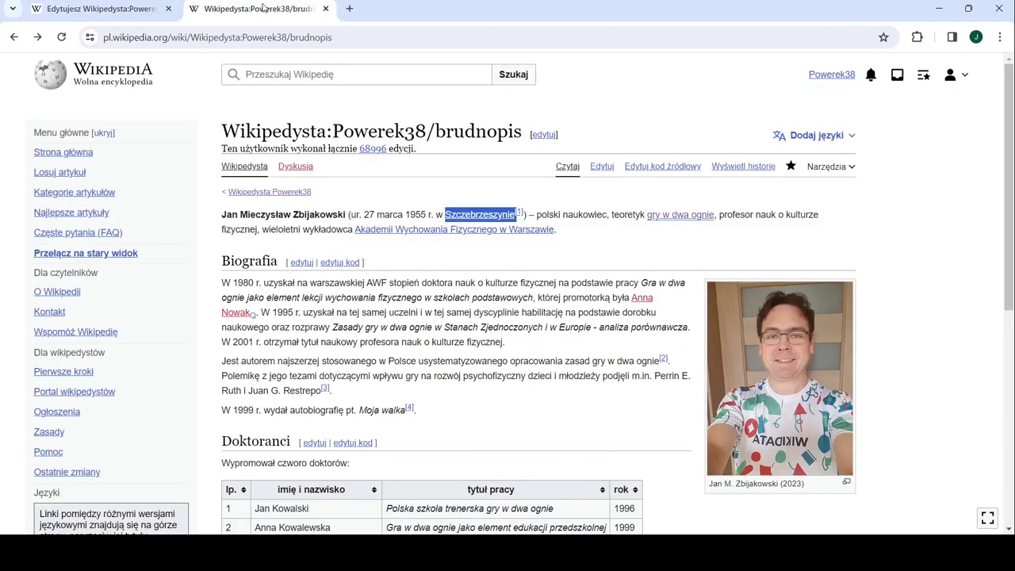
left_click(167, 3)
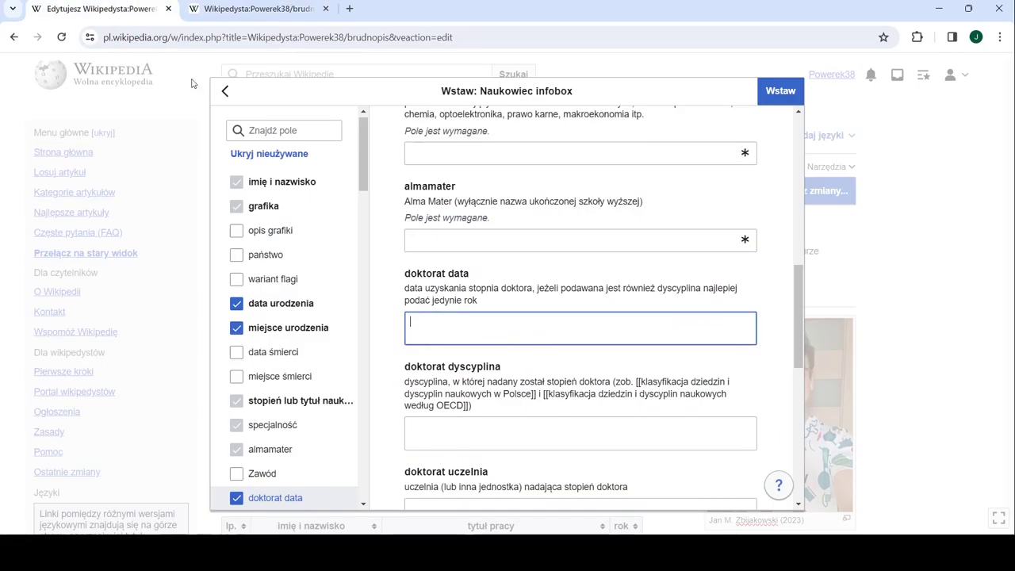
type("1980")
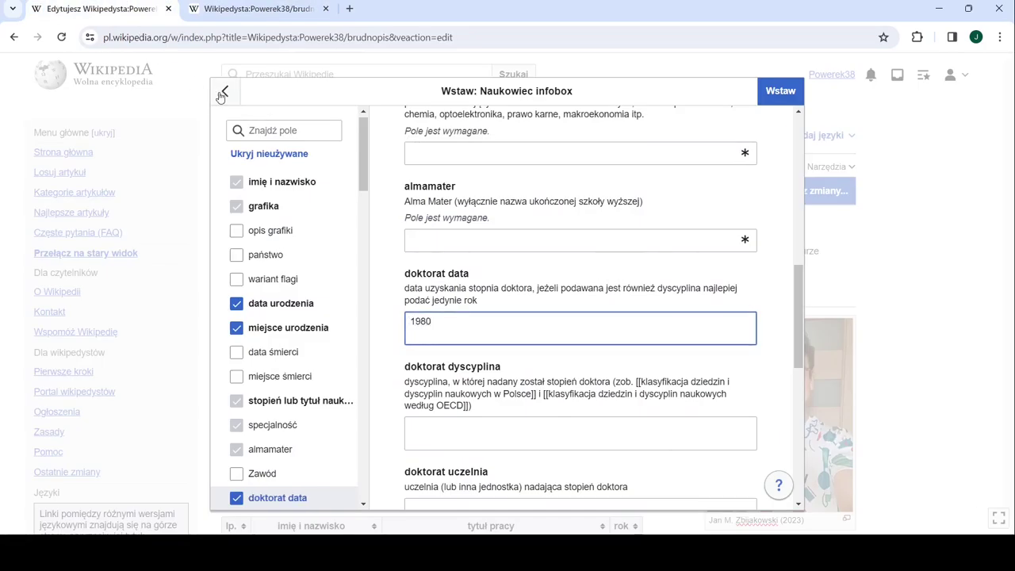
left_click(272, 7)
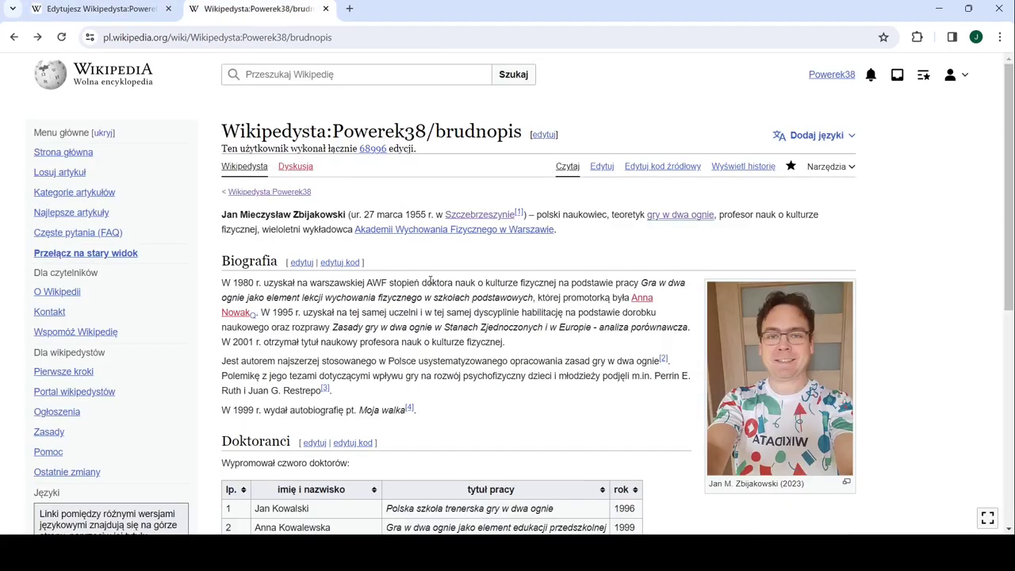
left_click(103, 9)
type("0")
scroll(511, 379, "down", 1)
Set both doctorate and habilitation disciplines to 'nauki o kulturze fizycznej'.
left_click(488, 376)
type("nauki o kul")
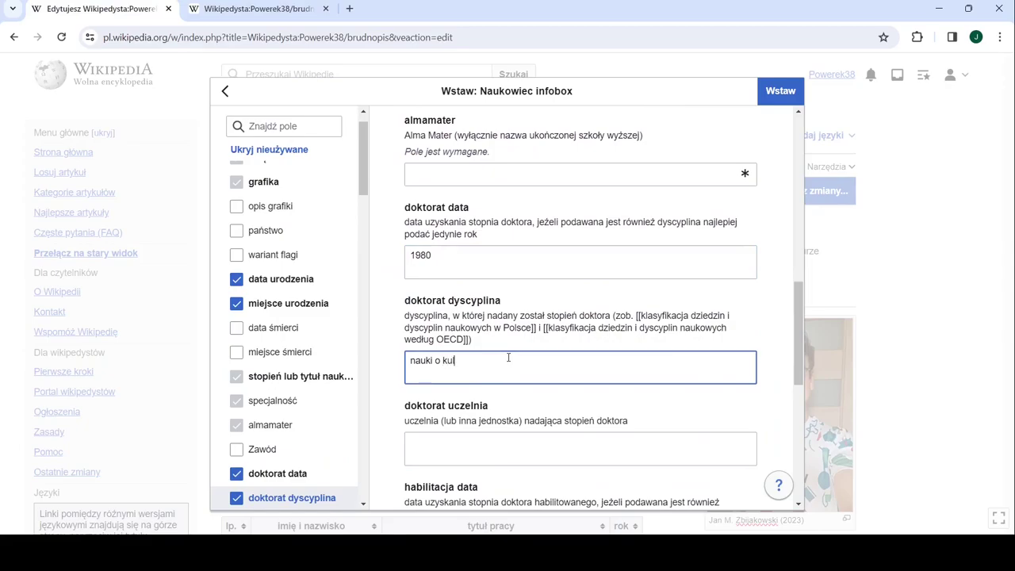
type("turze fizycznej")
left_click_drag(513, 361, 389, 362)
scroll(511, 333, "down", 3)
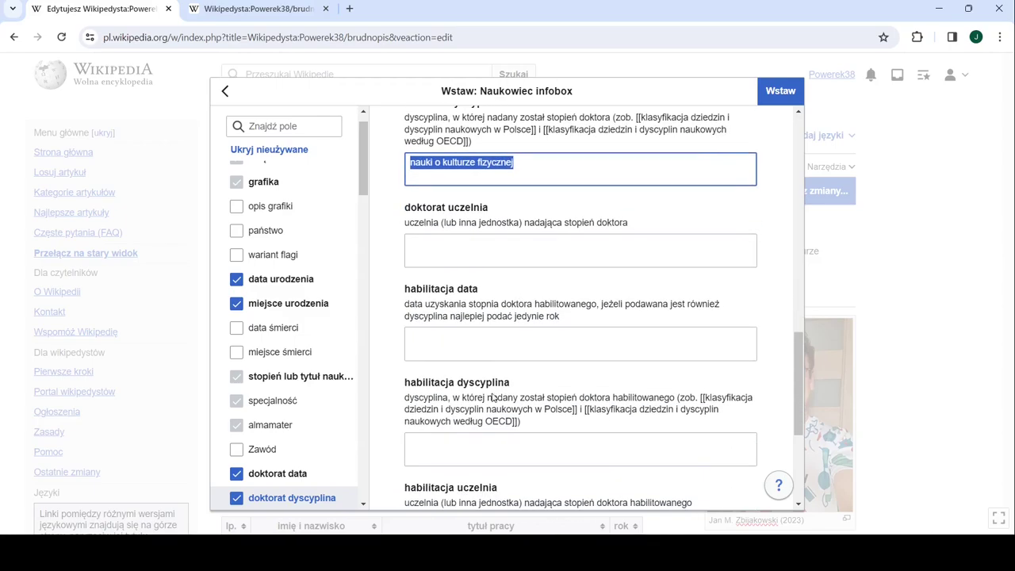
left_click(486, 449)
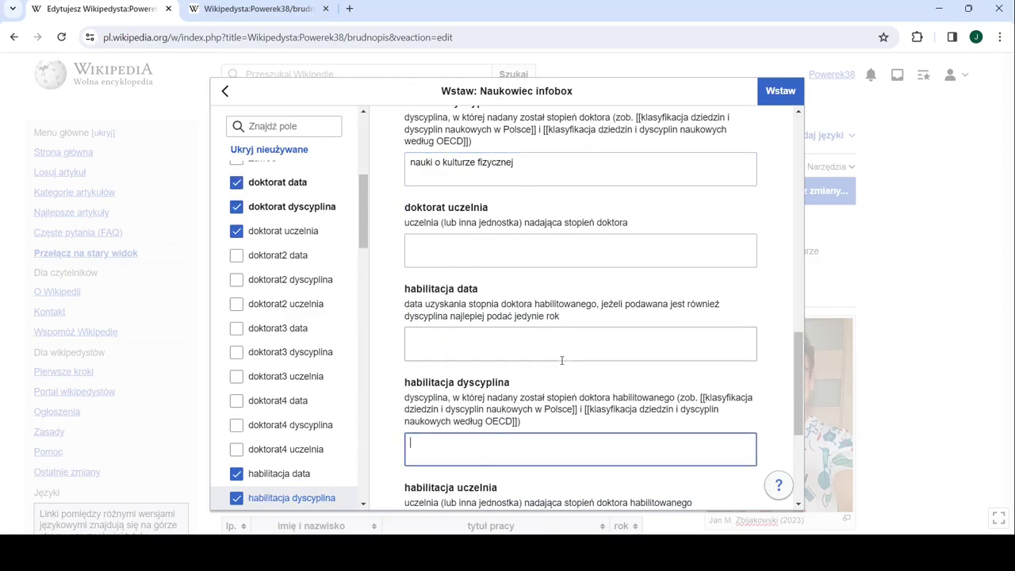
key("ctrl+v")
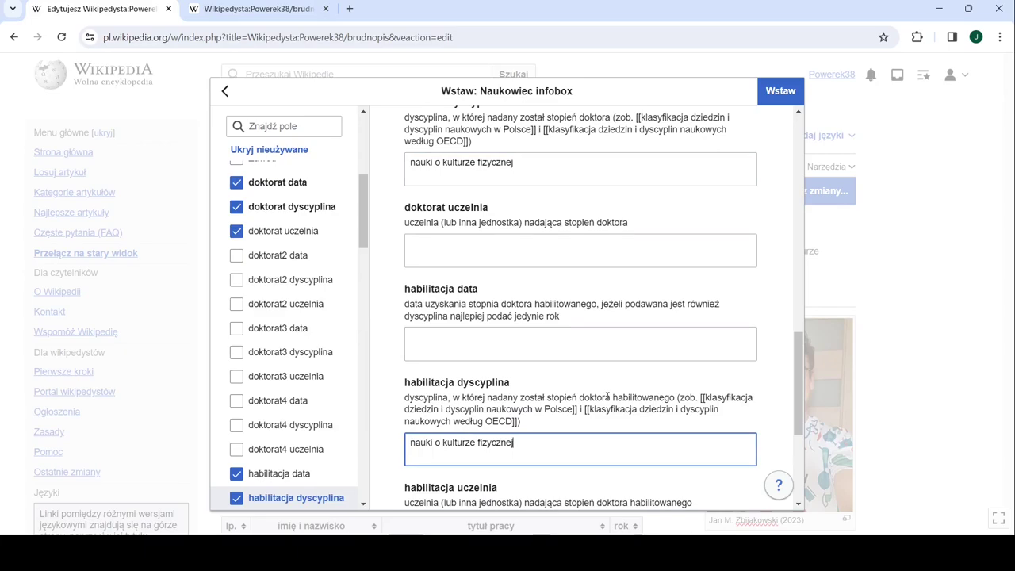
Enter 'AWF Warszawa' as the doctorate university and copy it for reuse.
left_click(499, 252)
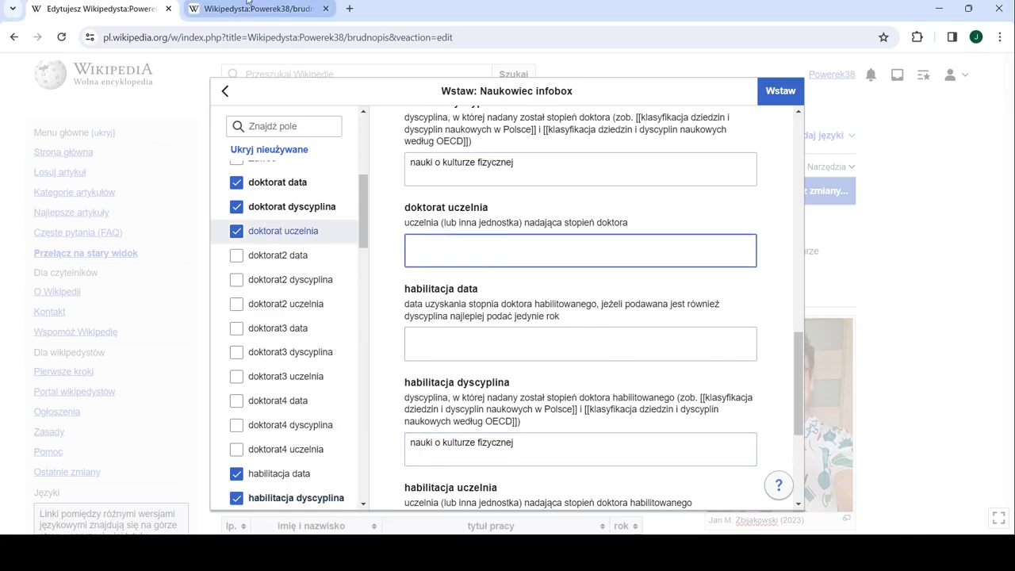
left_click(255, 8)
left_click(103, 9)
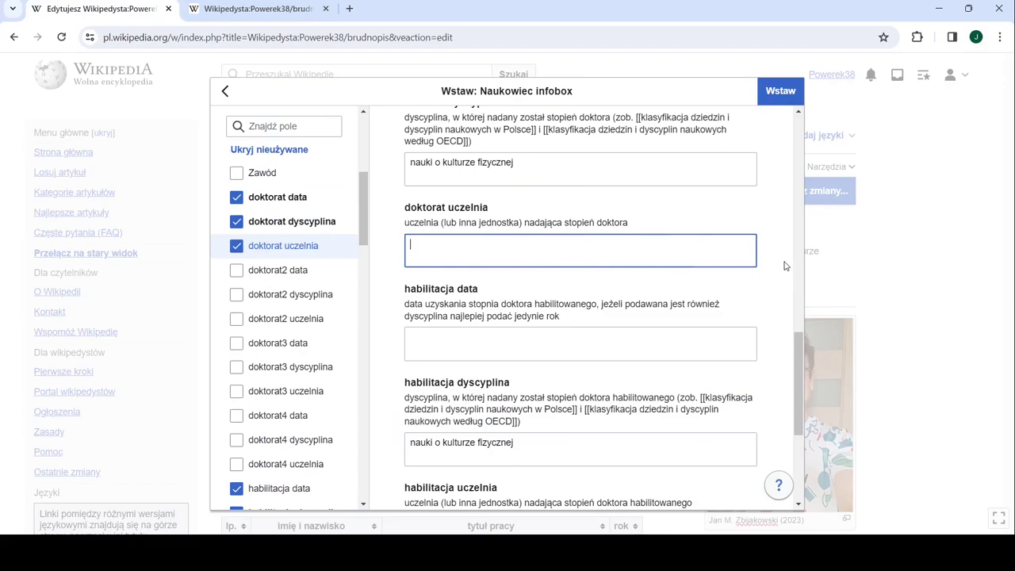
type("AWF Warszawa")
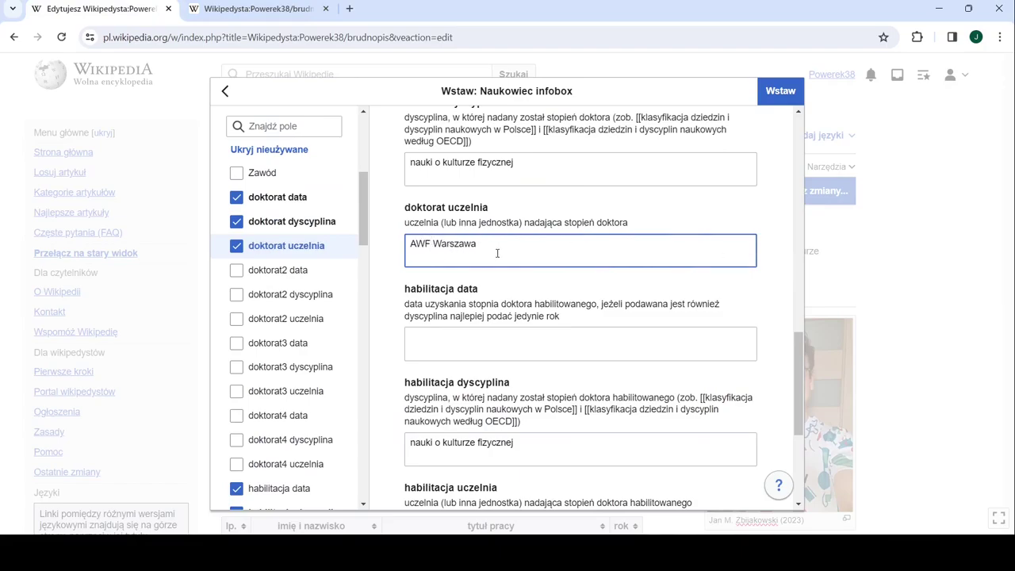
left_click_drag(498, 253, 399, 252)
key("ctrl+c")
Set the habilitation university to AWF Warszawa and the habilitation year to 1995.
scroll(540, 370, "down", 3)
left_click(487, 328)
key("ctrl+v")
scroll(496, 317, "up", 2)
left_click(473, 218)
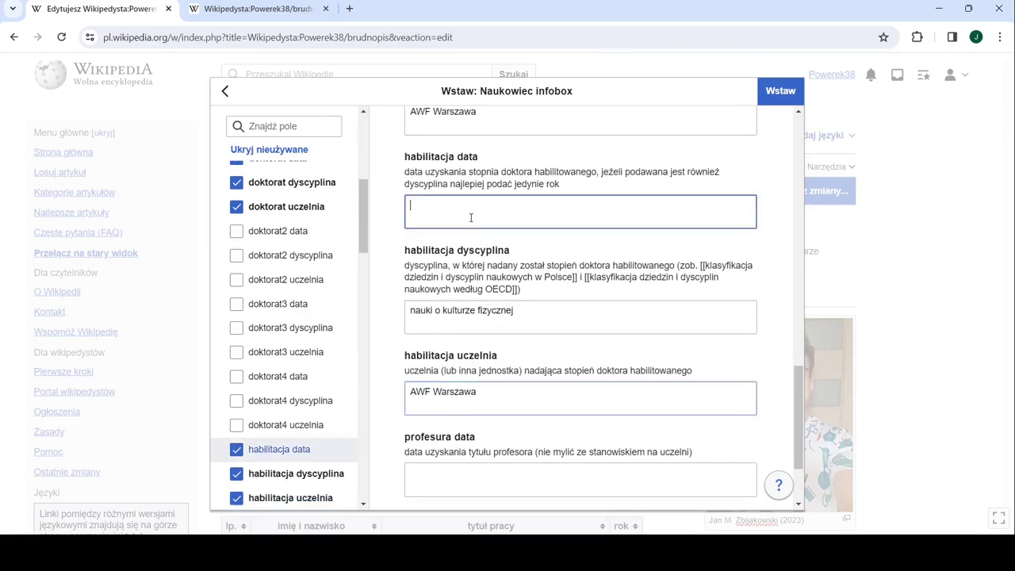
left_click(270, 6)
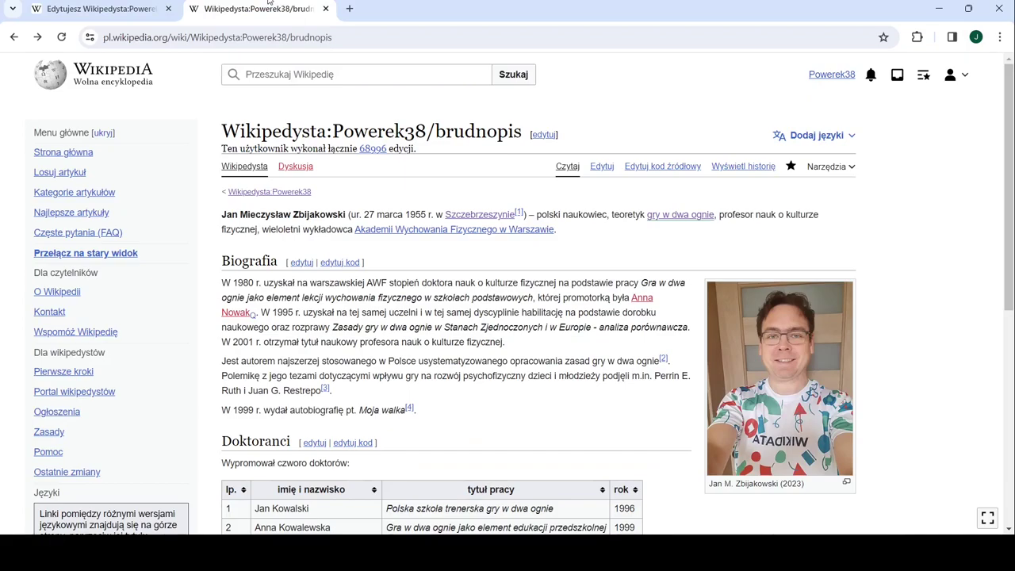
left_click(115, 4)
type("199")
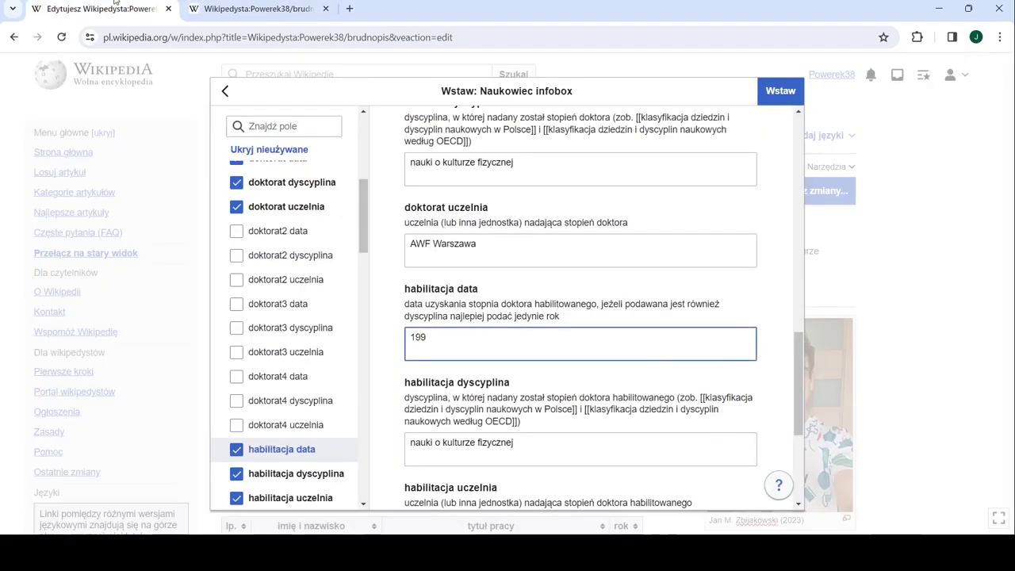
key("Tab")
key("Tab")
key("Tab")
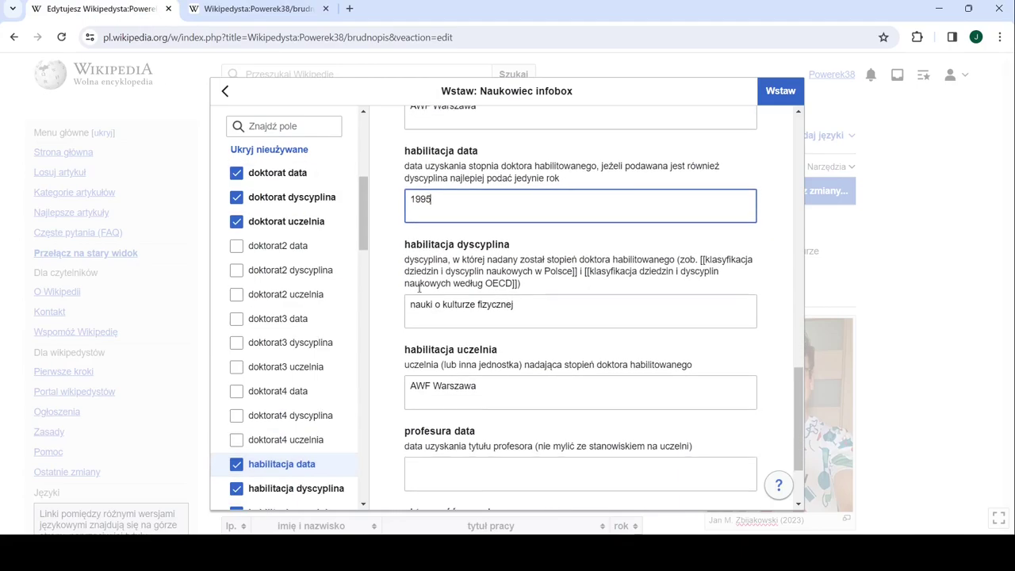
Enter 2001 as the professorship year, checked against the article.
left_click(261, 4)
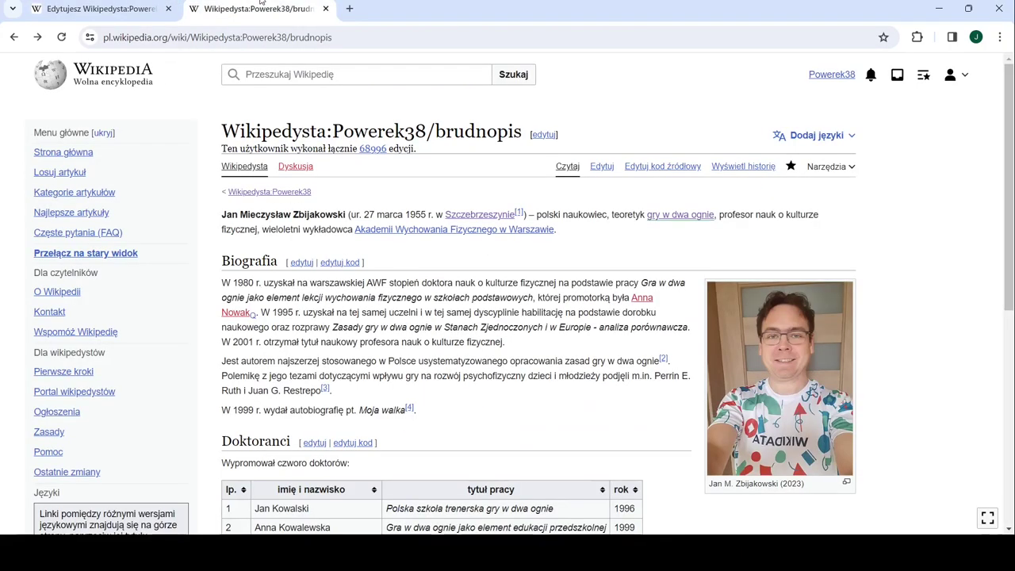
left_click(141, 5)
type("2001")
key("Tab")
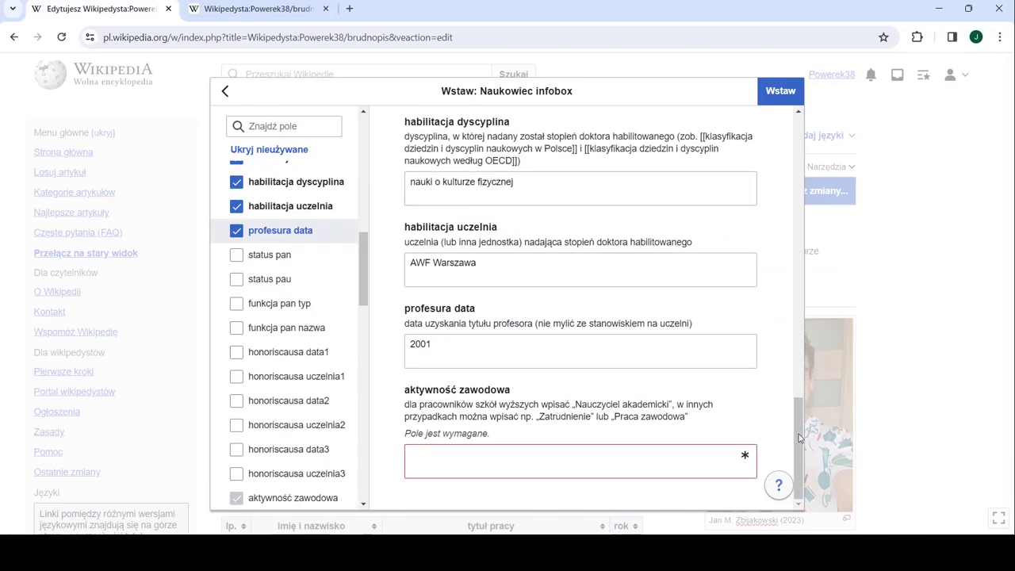
left_click_drag(798, 439, 821, 449)
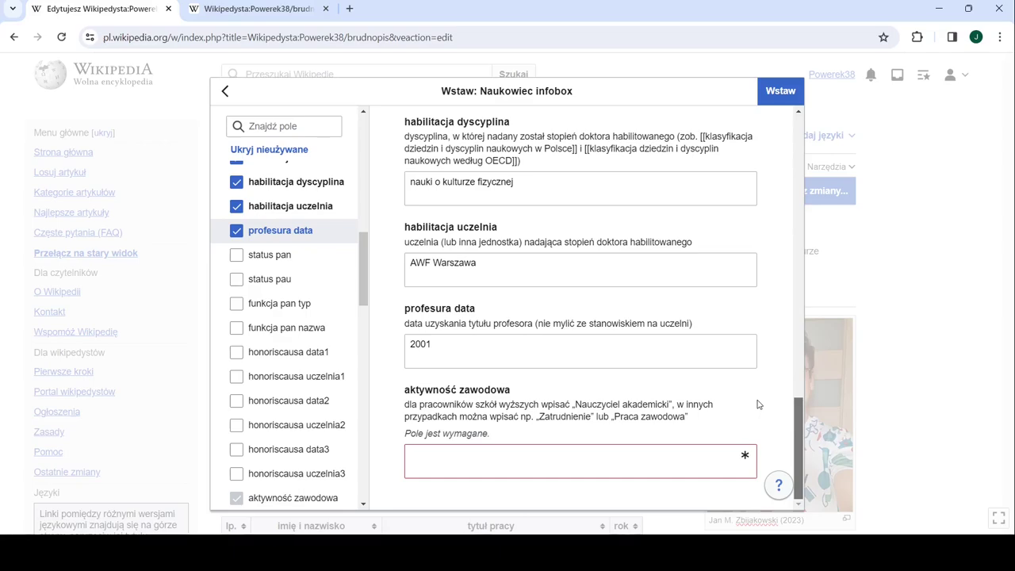
Insert the Naukowiec infobox despite the missing-required-fields warning and review it on the page.
left_click(769, 96)
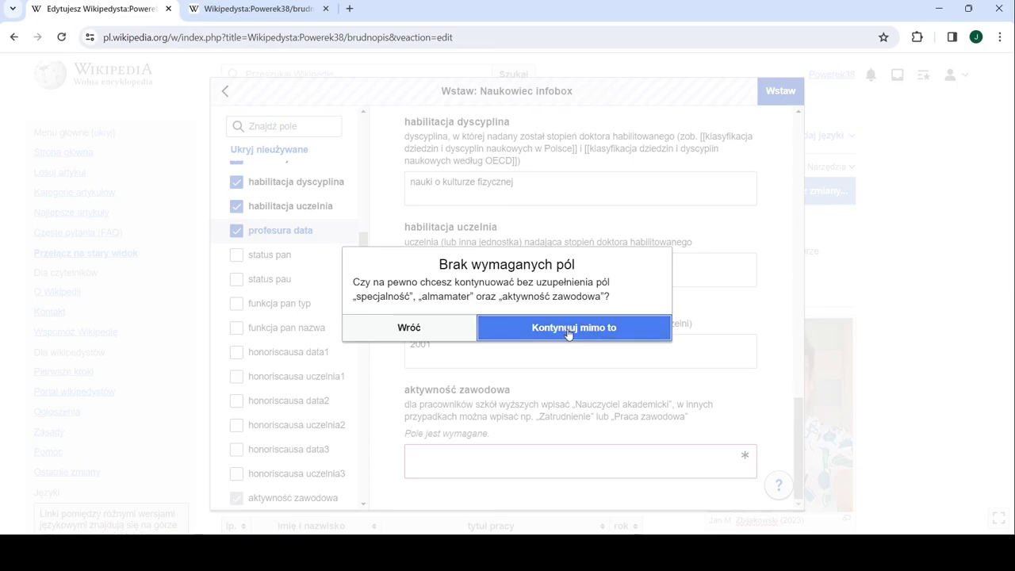
left_click(569, 328)
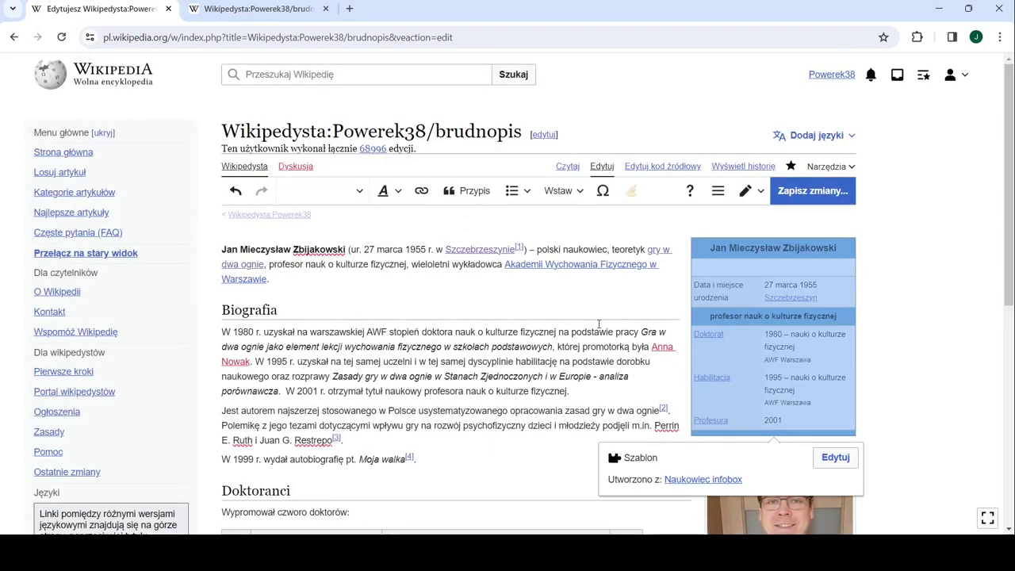
scroll(601, 300, "down", 2)
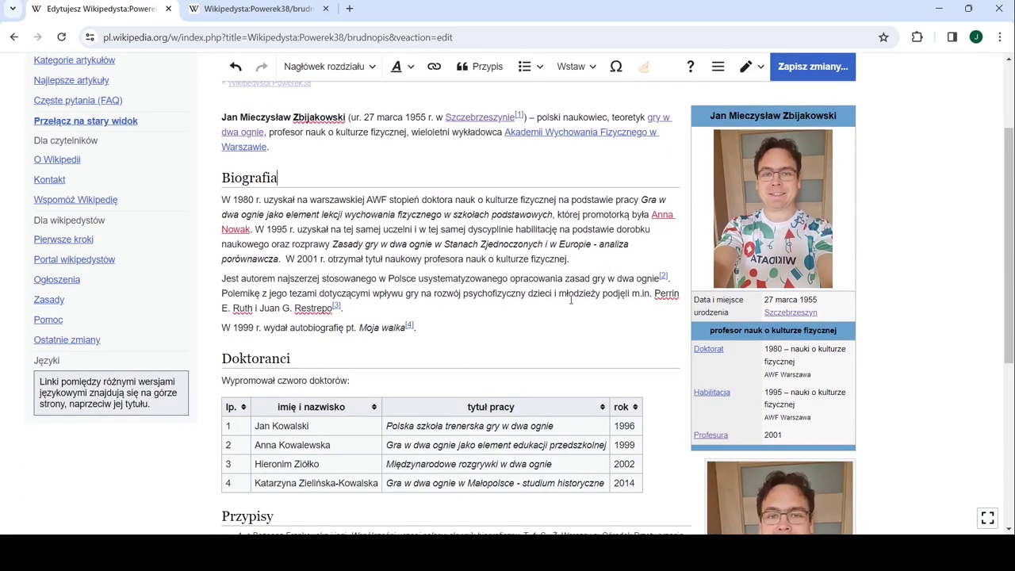
scroll(571, 300, "up", 2)
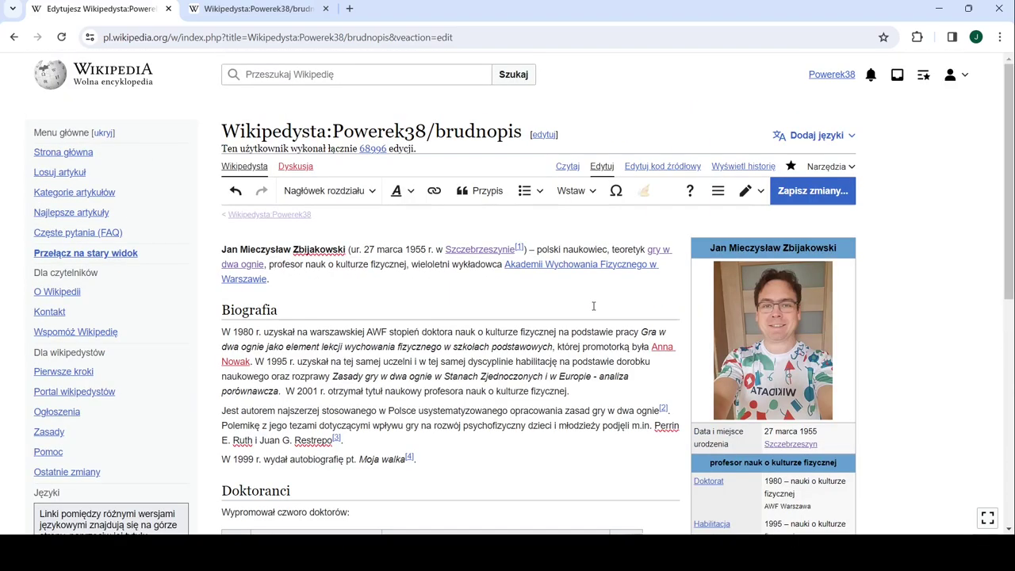
scroll(553, 269, "down", 2)
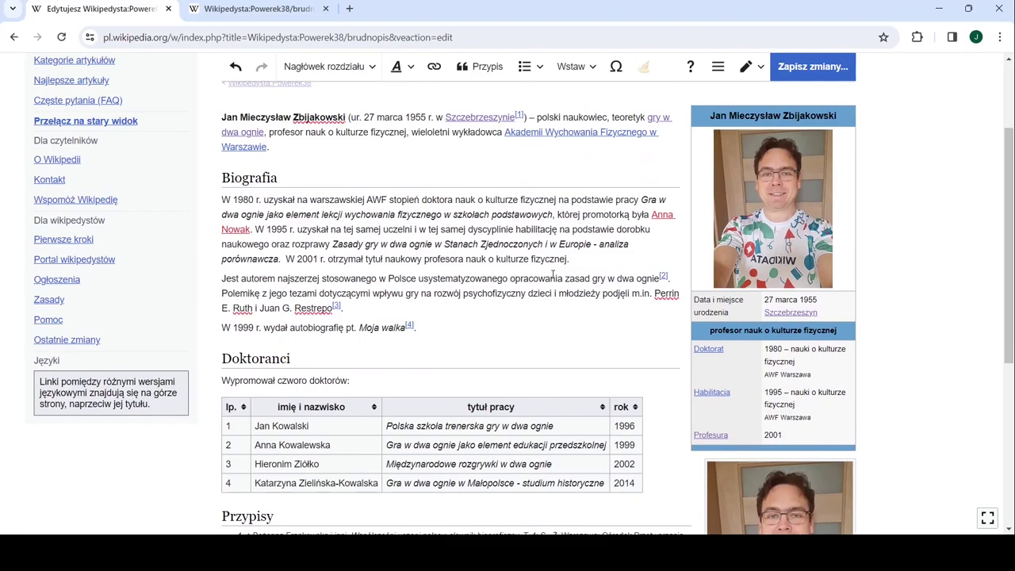
scroll(590, 211, "down", 1)
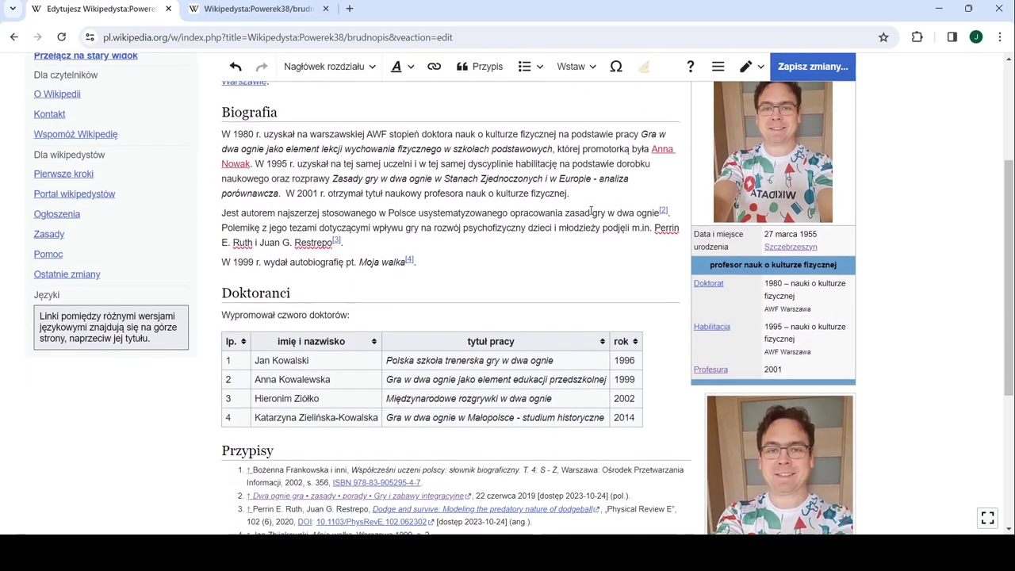
scroll(587, 259, "up", 1)
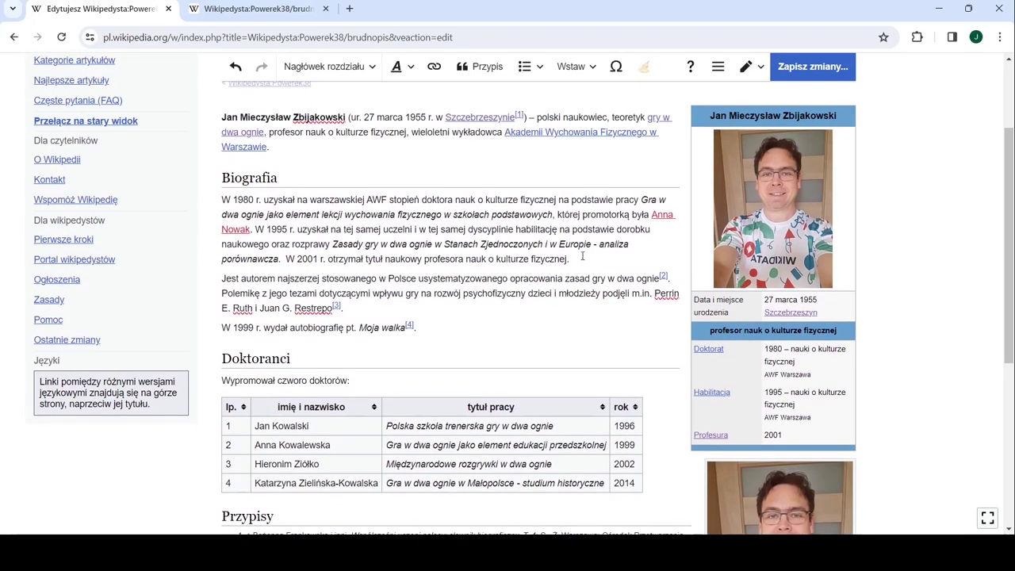
scroll(564, 182, "down", 3)
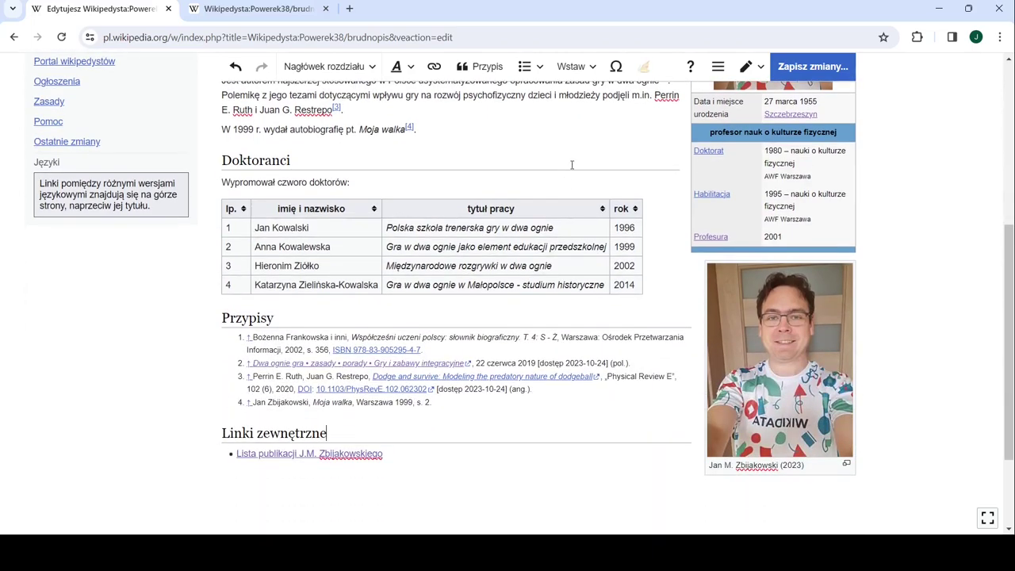
Check the separate photo below the infobox, then deselect it and return to the article text.
left_click(806, 320)
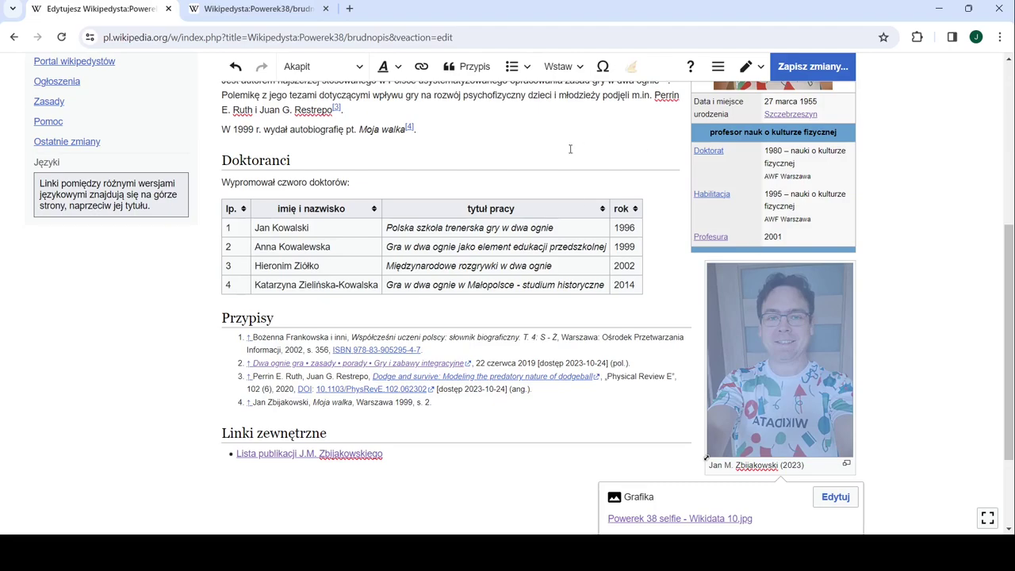
scroll(615, 321, "down", 1)
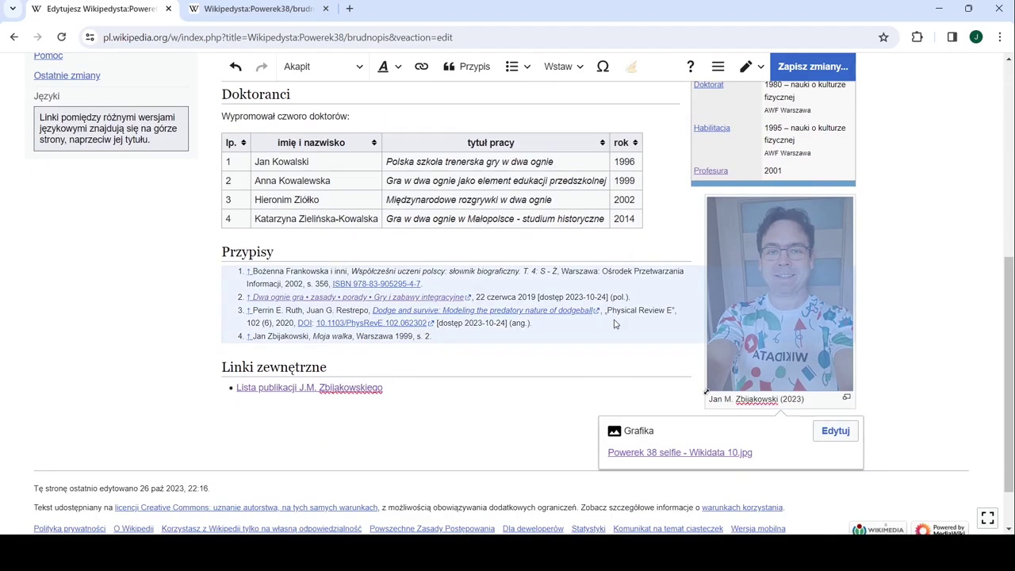
scroll(615, 324, "up", 2)
left_click(602, 239)
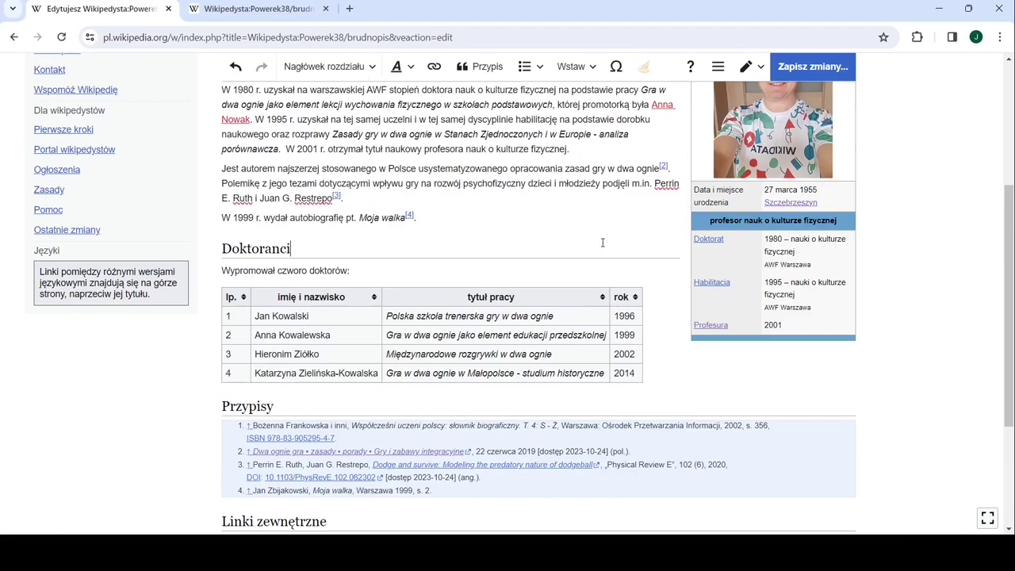
scroll(602, 239, "up", 3)
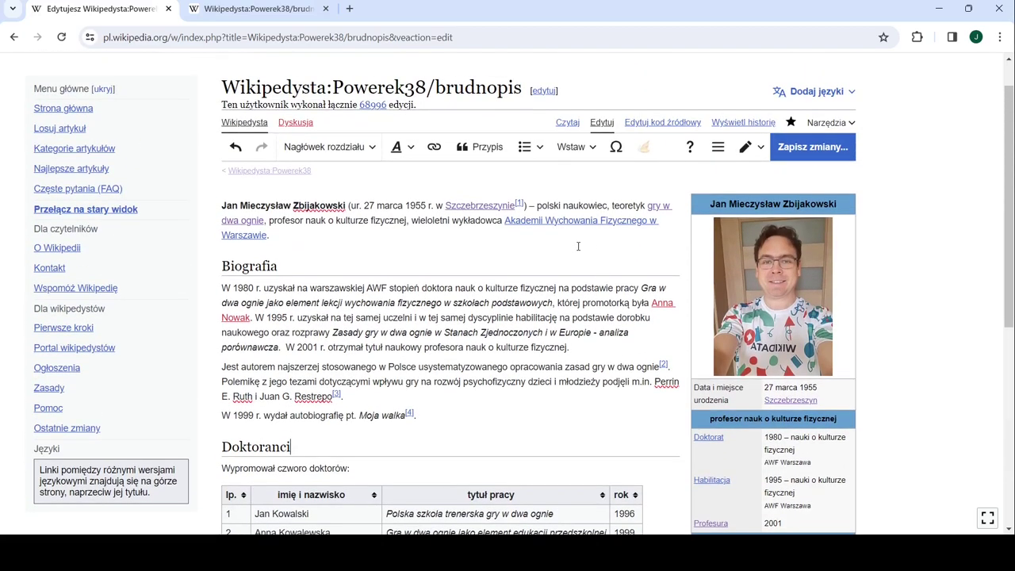
scroll(591, 222, "down", 1)
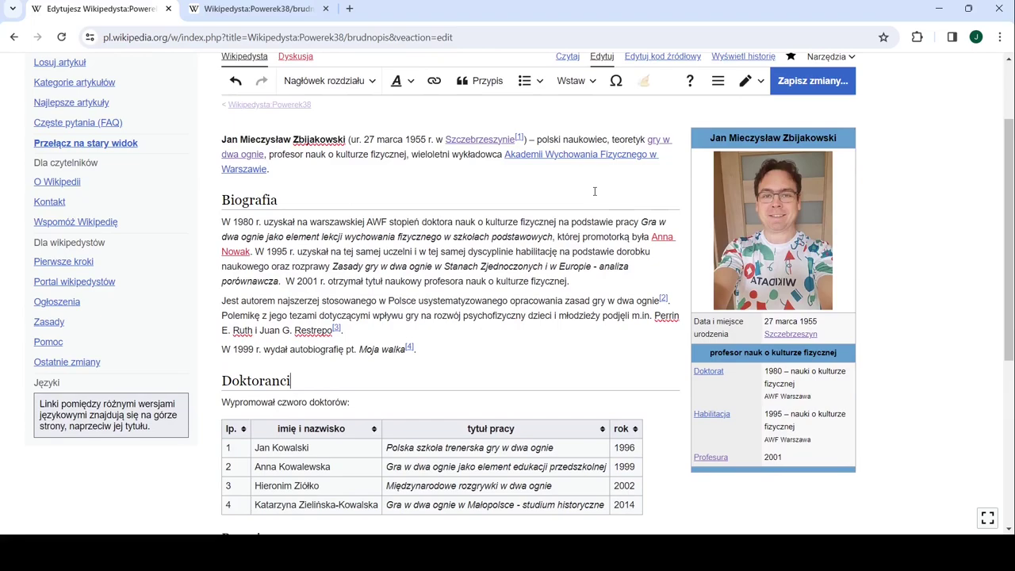